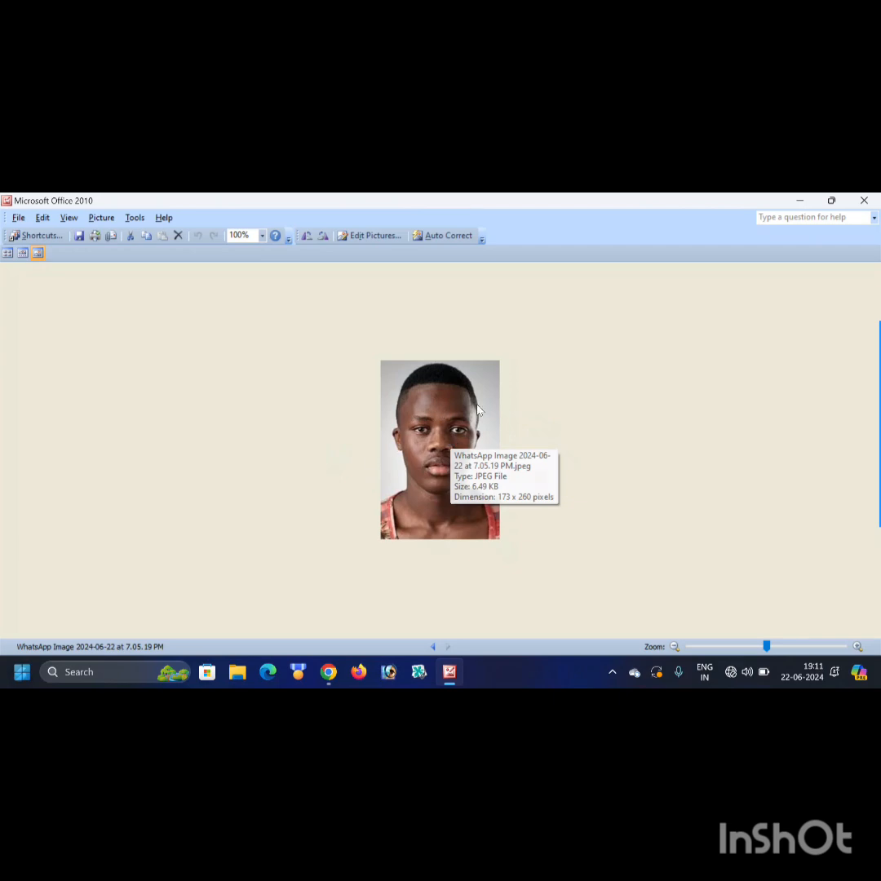
Close the picture viewer, refresh the desktop and launch Adobe Photoshop
left_click(863, 196)
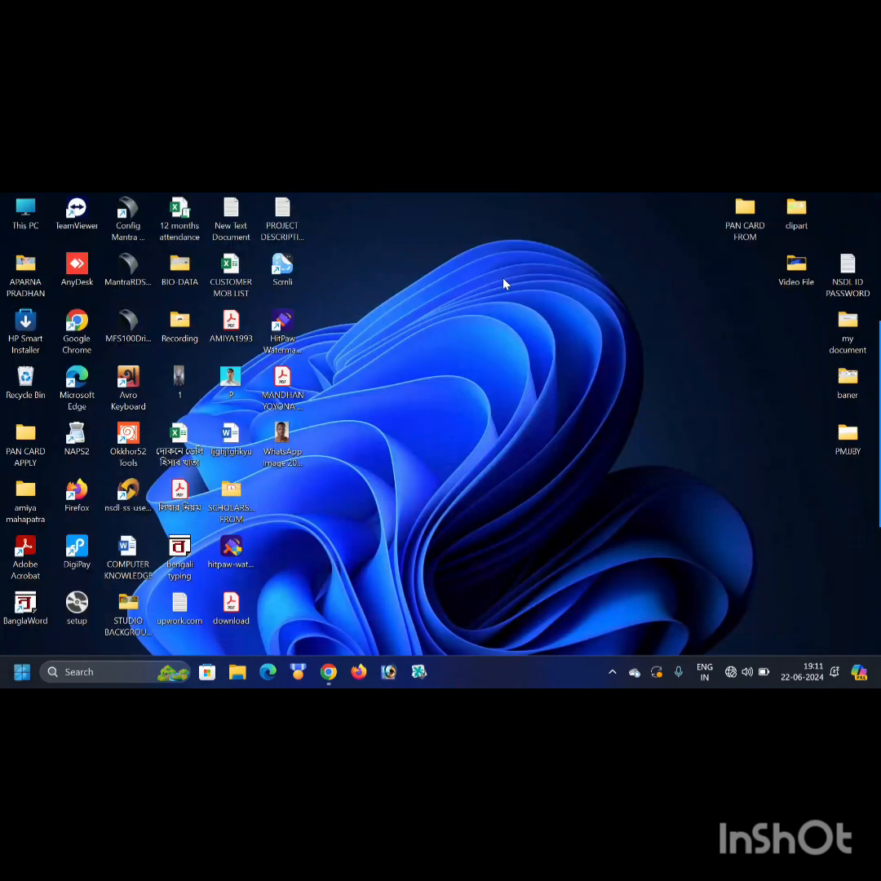
right_click(507, 284)
left_click(553, 339)
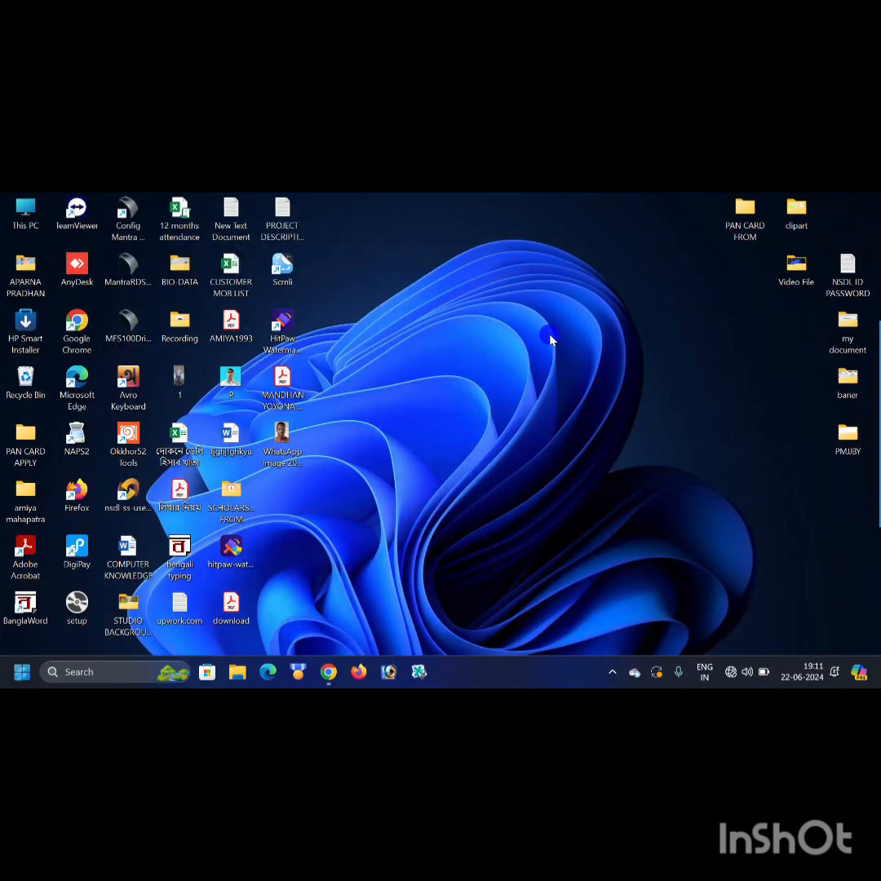
left_click(388, 671)
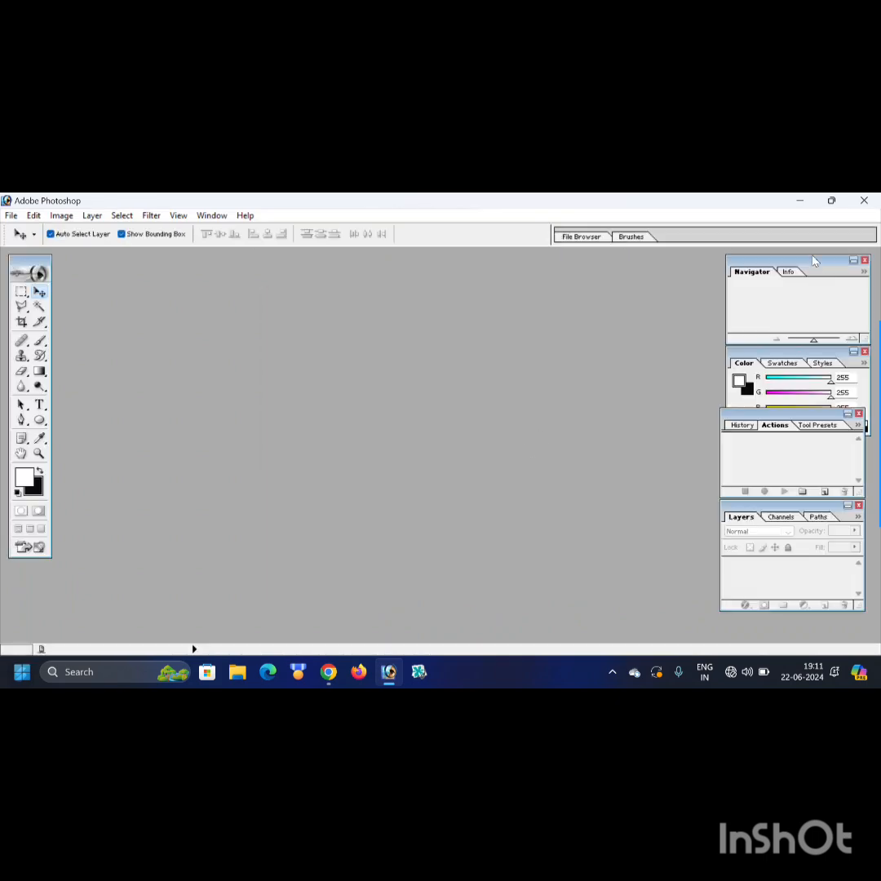
Open the desktop portrait photo "WhatsApp Image 2024-06-22 at 7.05.19 PM" in Photoshop and maximize its document window
left_click(800, 202)
left_click(293, 442)
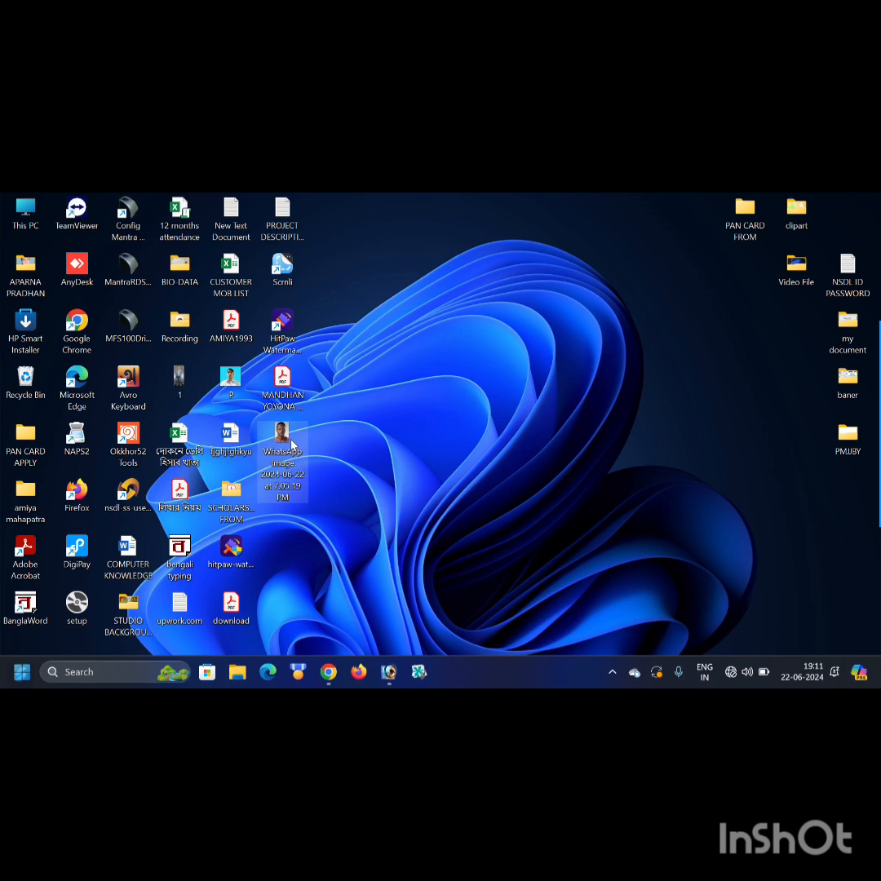
left_click_drag(293, 442, 410, 534)
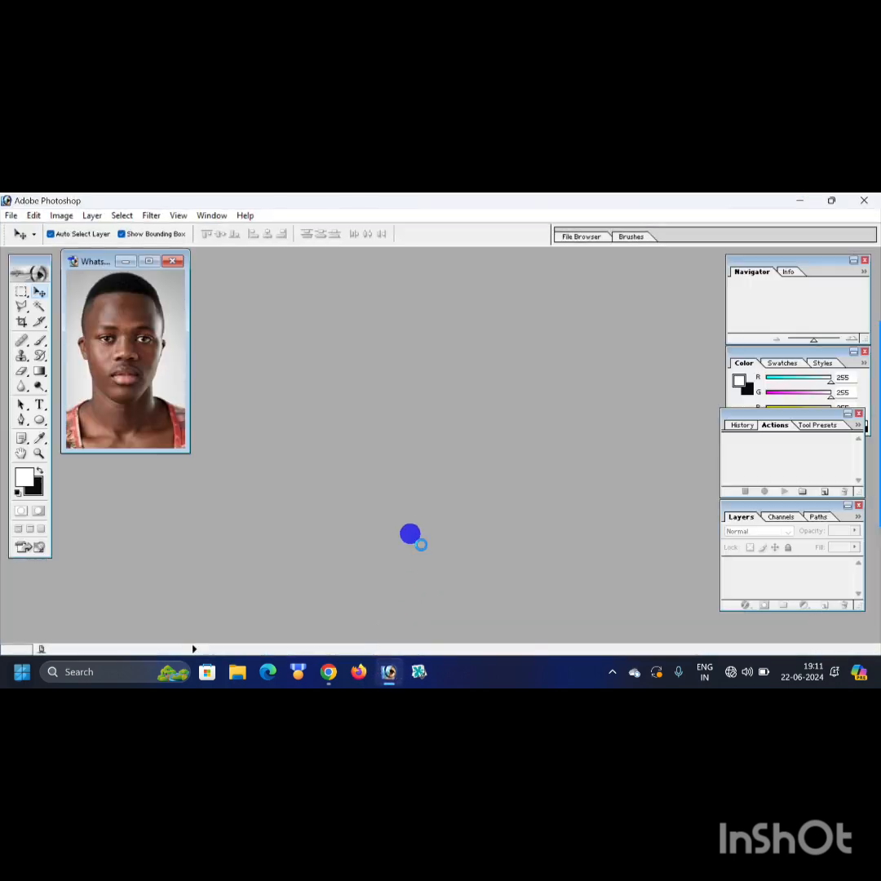
left_click(149, 261)
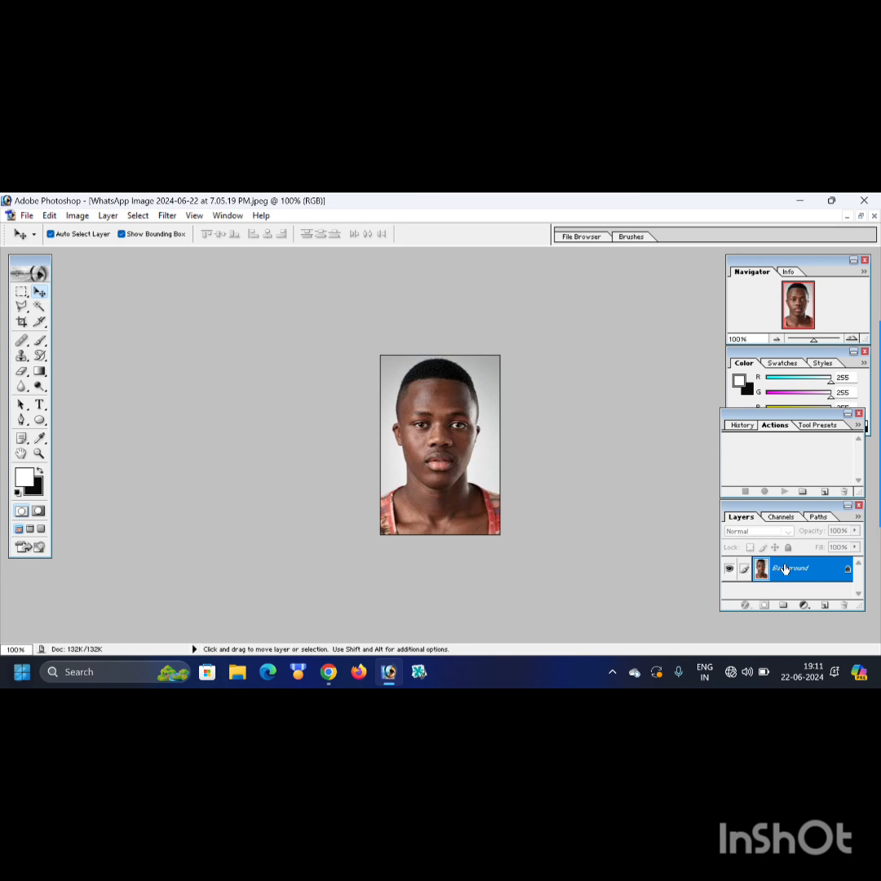
left_click(229, 217)
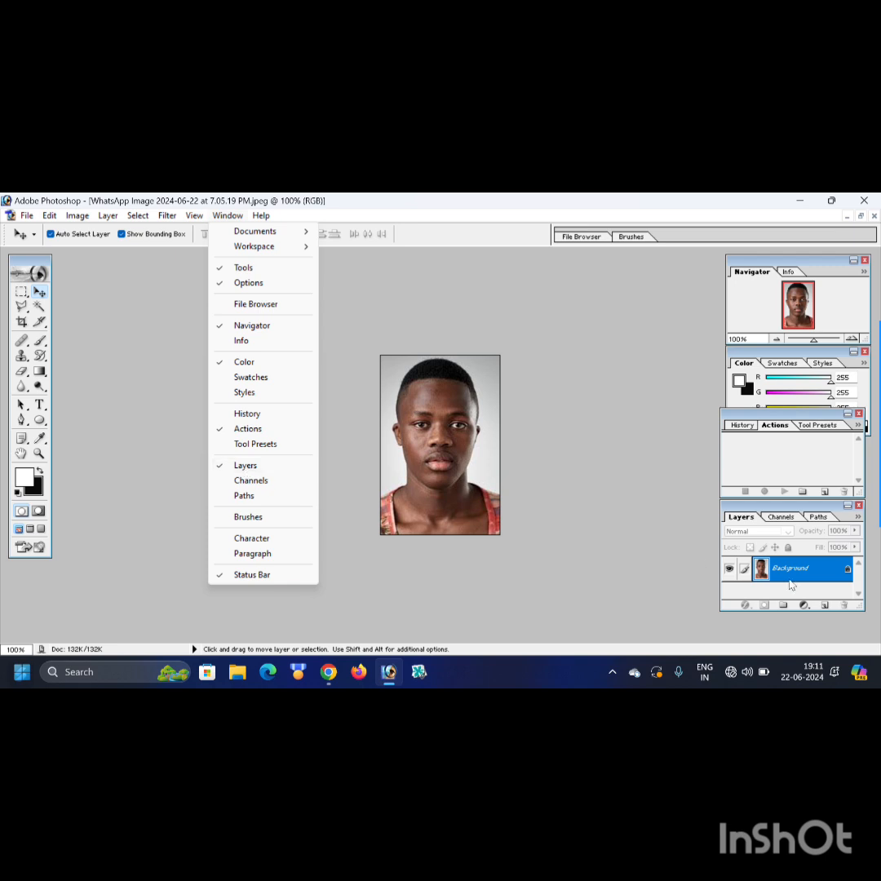
left_click(621, 556)
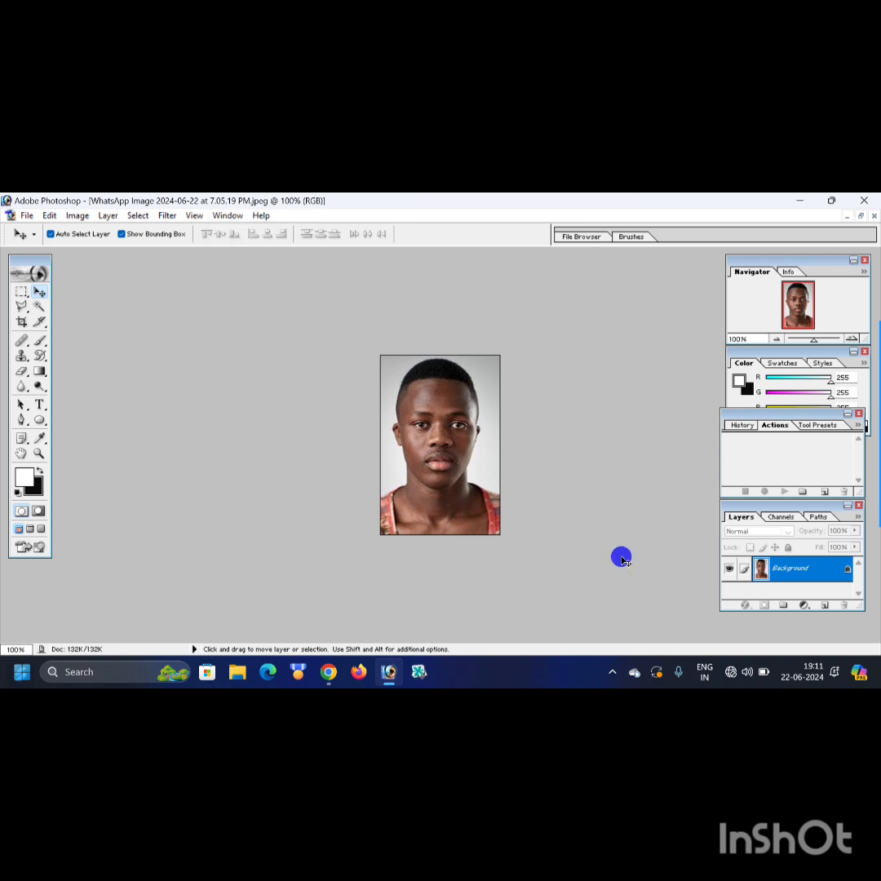
Add a Solid Color fill layer in a very pale yellow with hue 62° above the photo and invert its mask to black
left_click(803, 607)
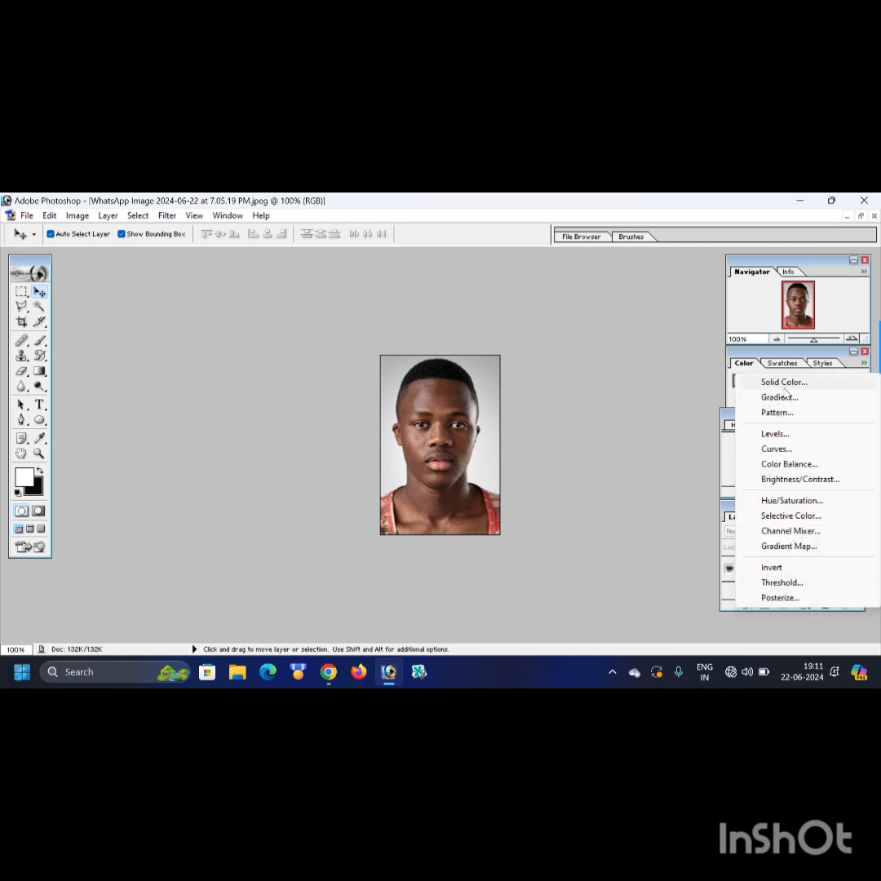
left_click(785, 385)
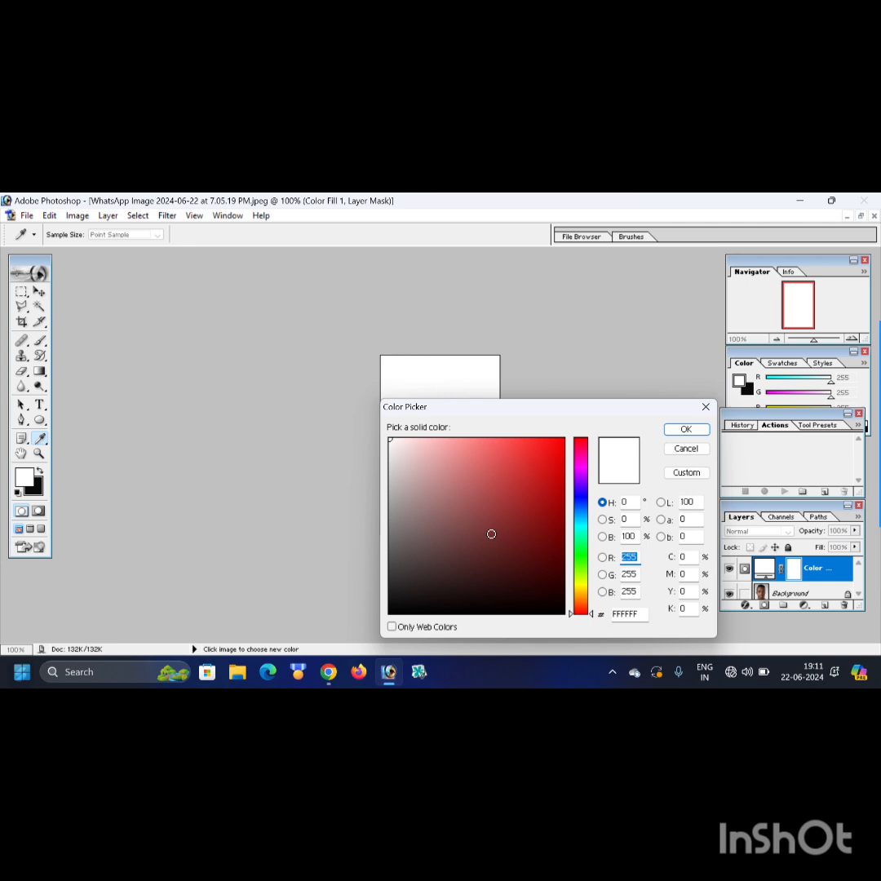
left_click(580, 583)
left_click(394, 438)
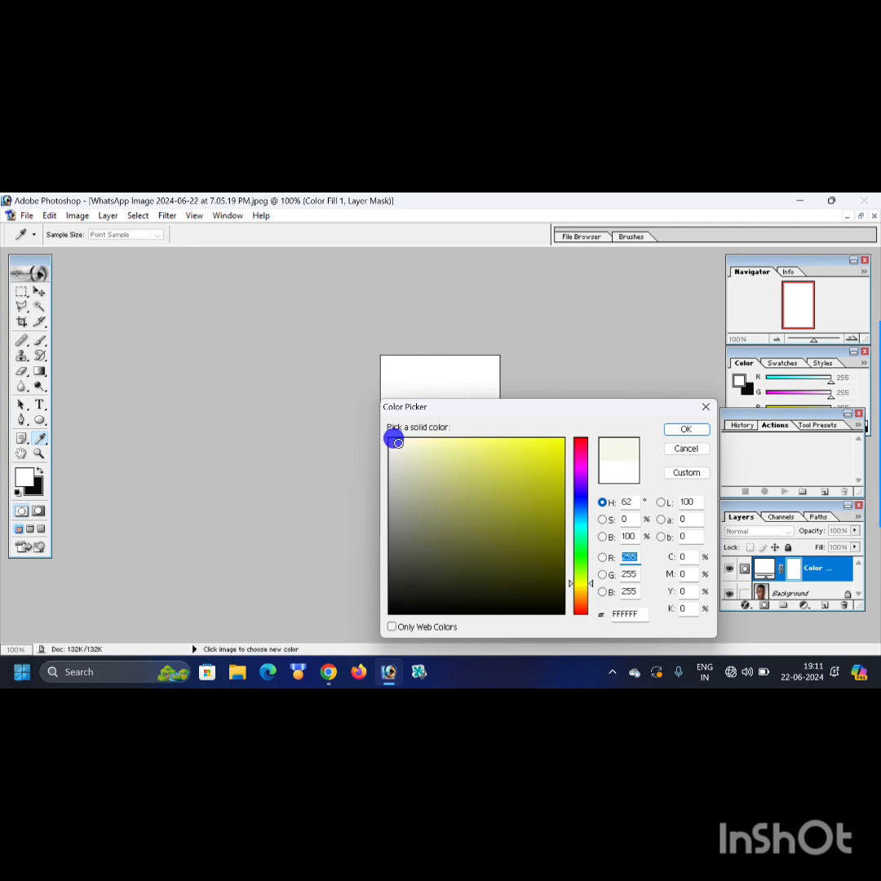
left_click(402, 442)
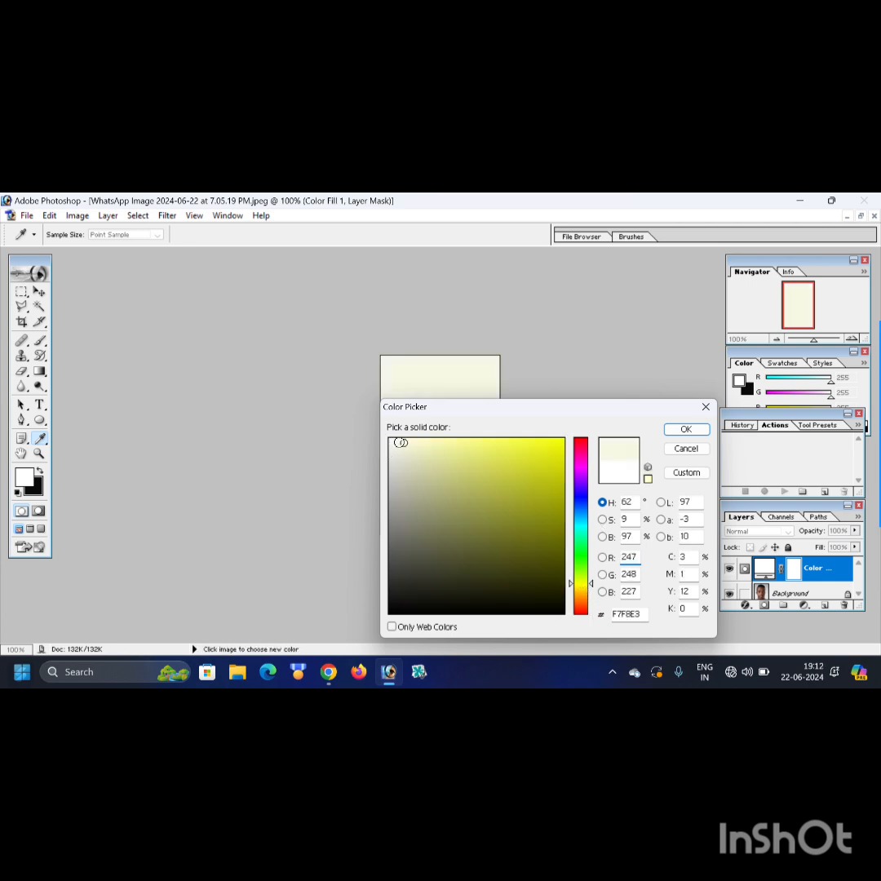
left_click(402, 441)
left_click(680, 429)
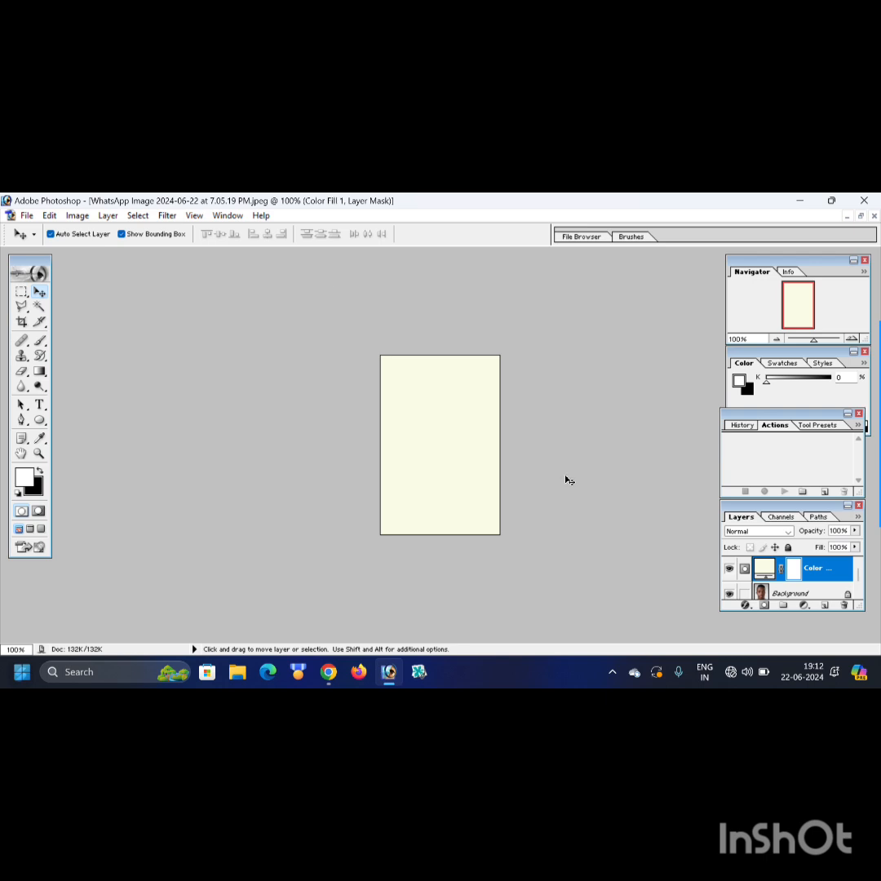
key("ctrl+i")
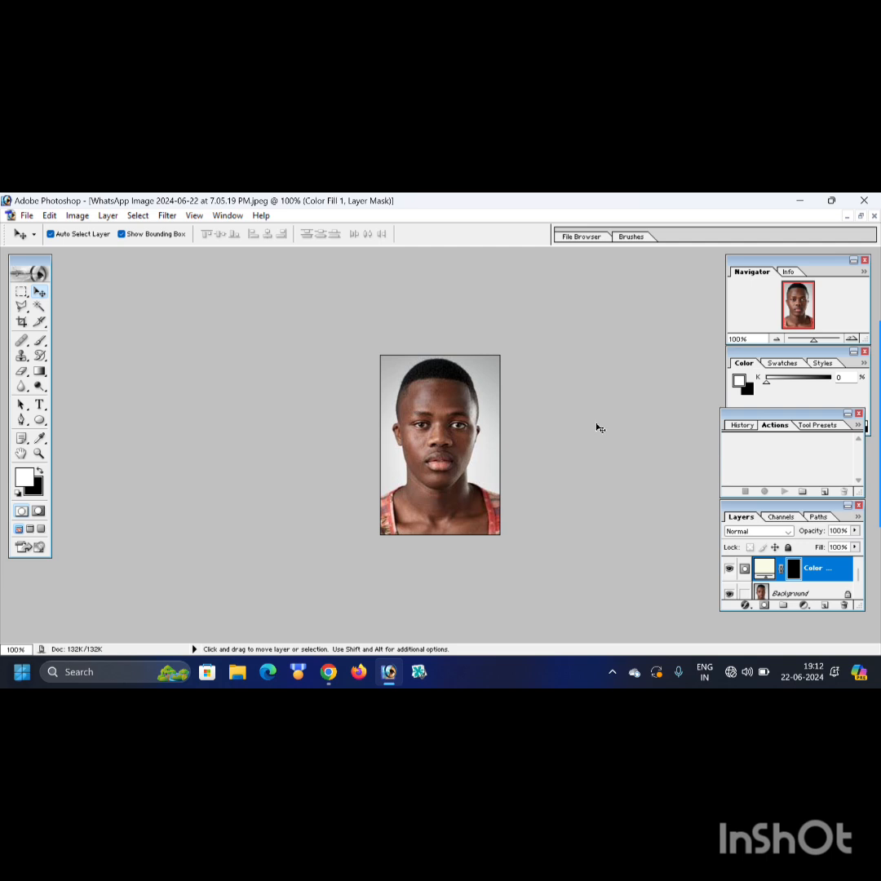
Set up the Brush tool with a hard round tip and a master diameter of 45 px
left_click(41, 342)
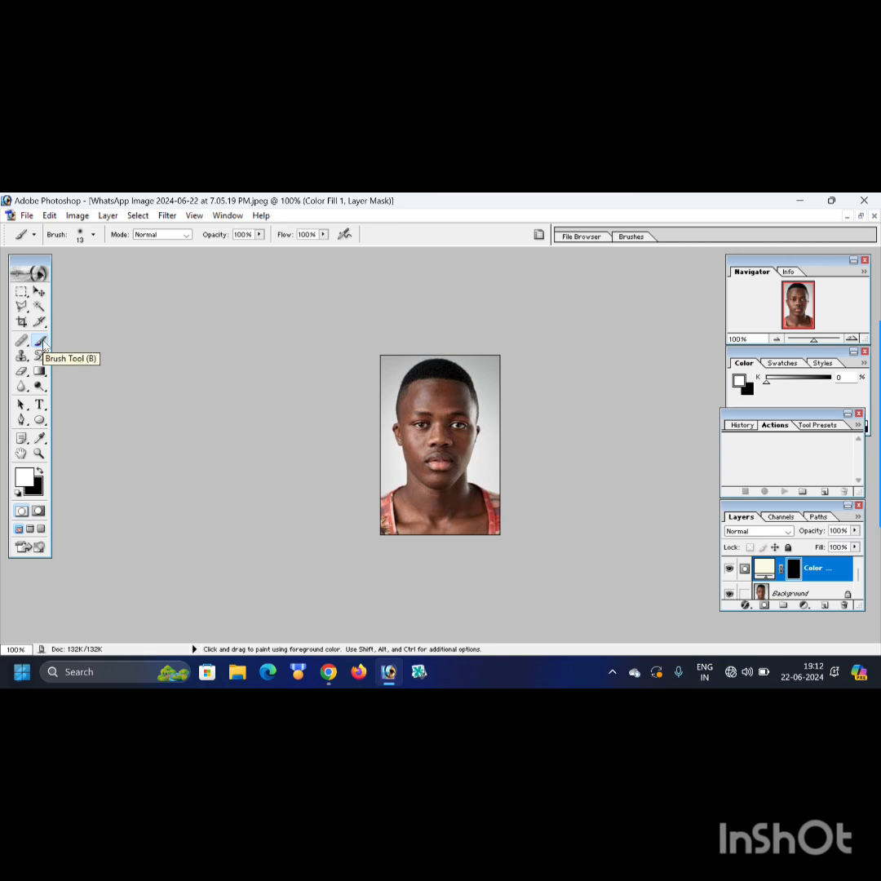
left_click(866, 447)
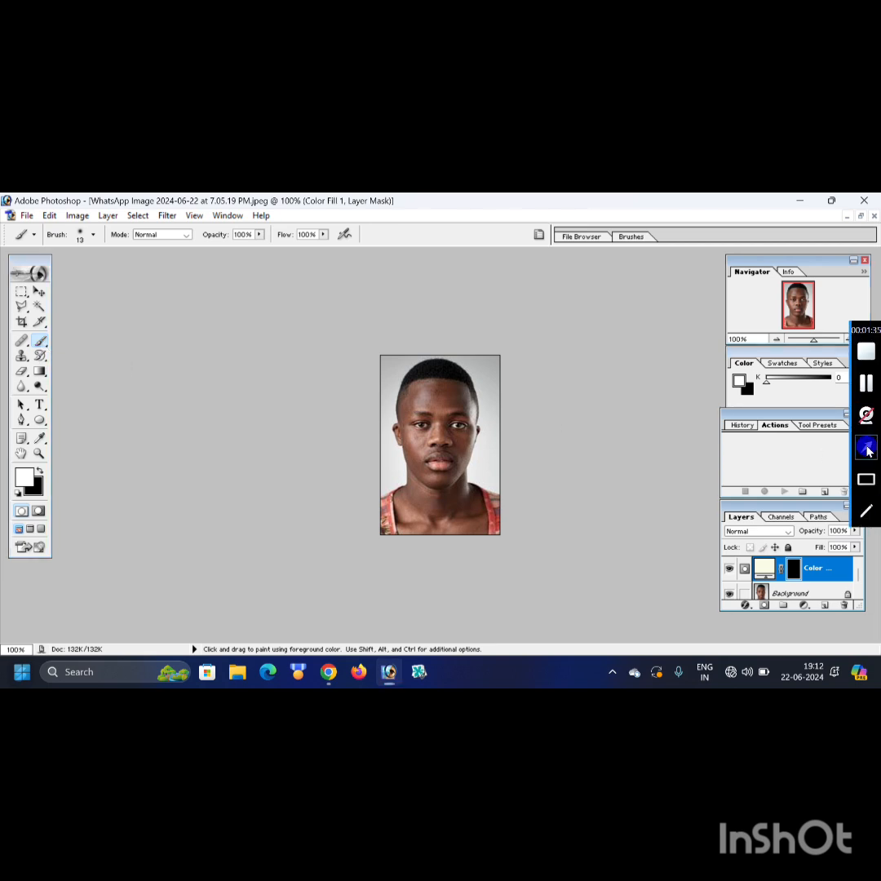
left_click_drag(273, 458, 45, 346)
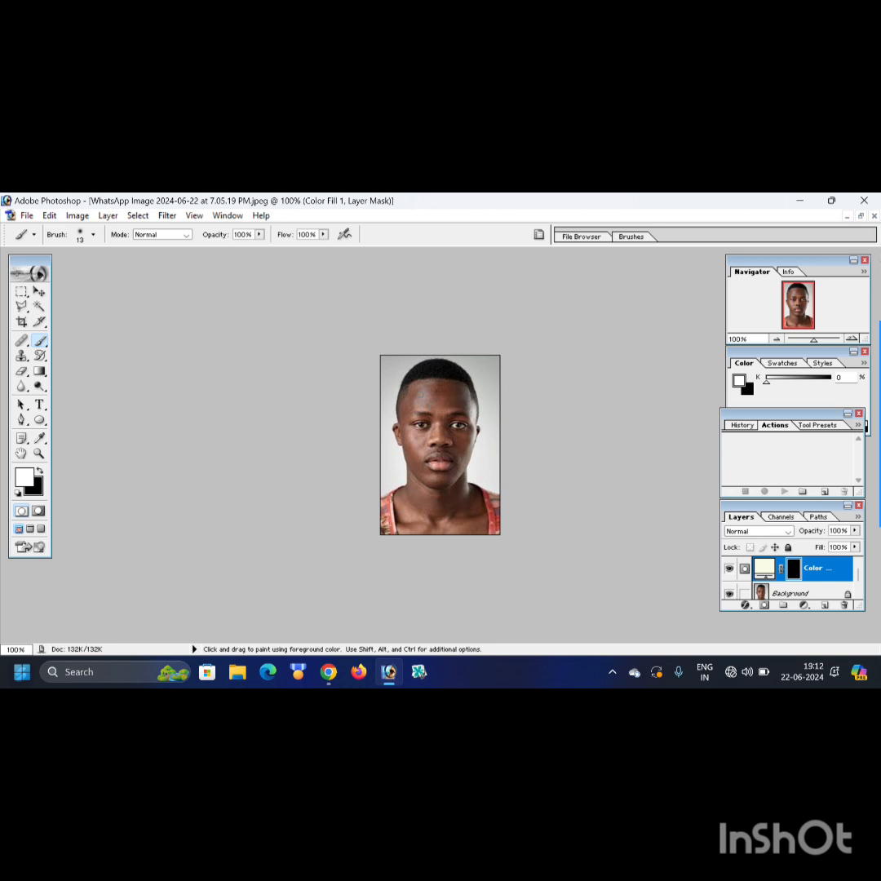
left_click(93, 234)
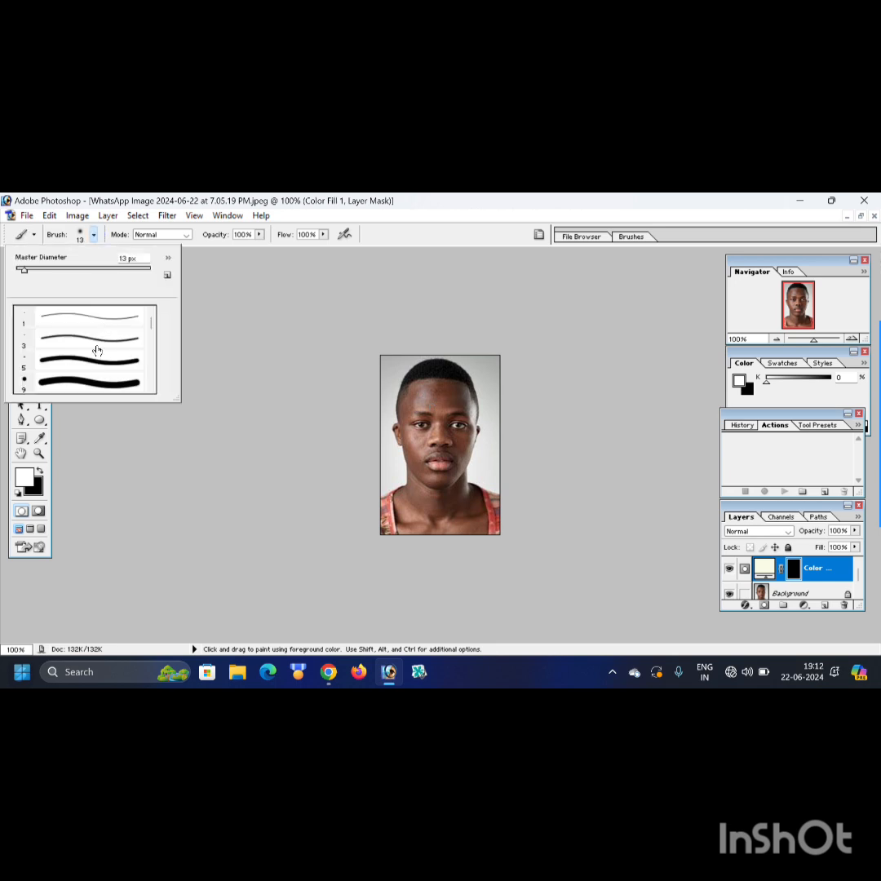
left_click(91, 382)
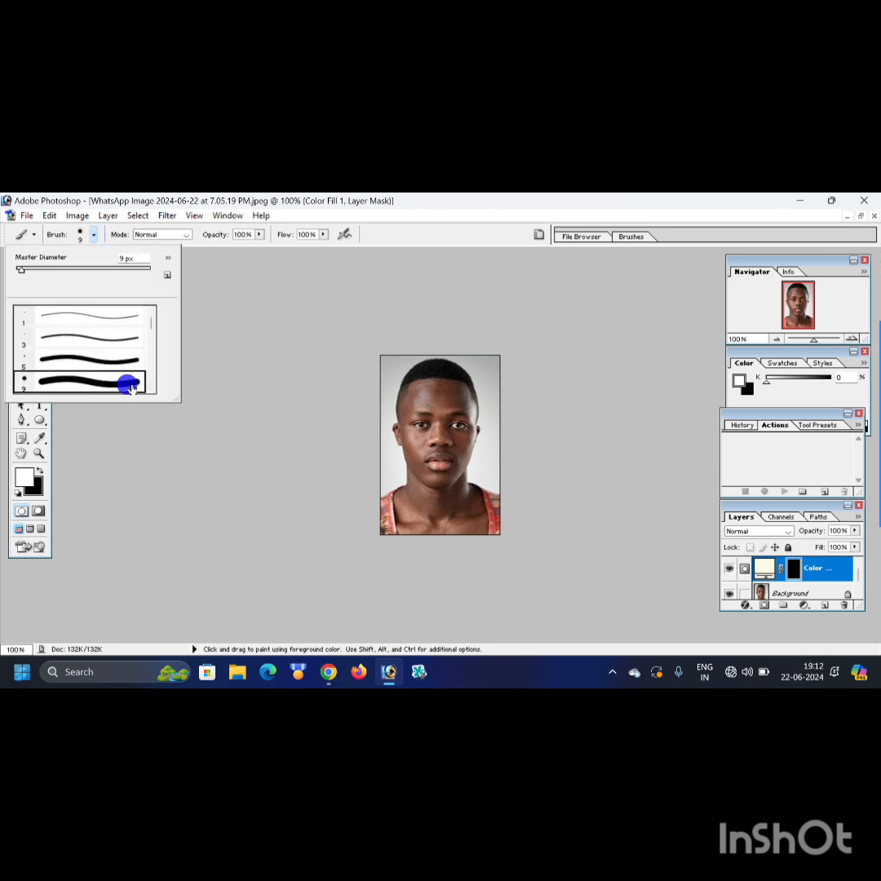
left_click_drag(21, 272, 45, 270)
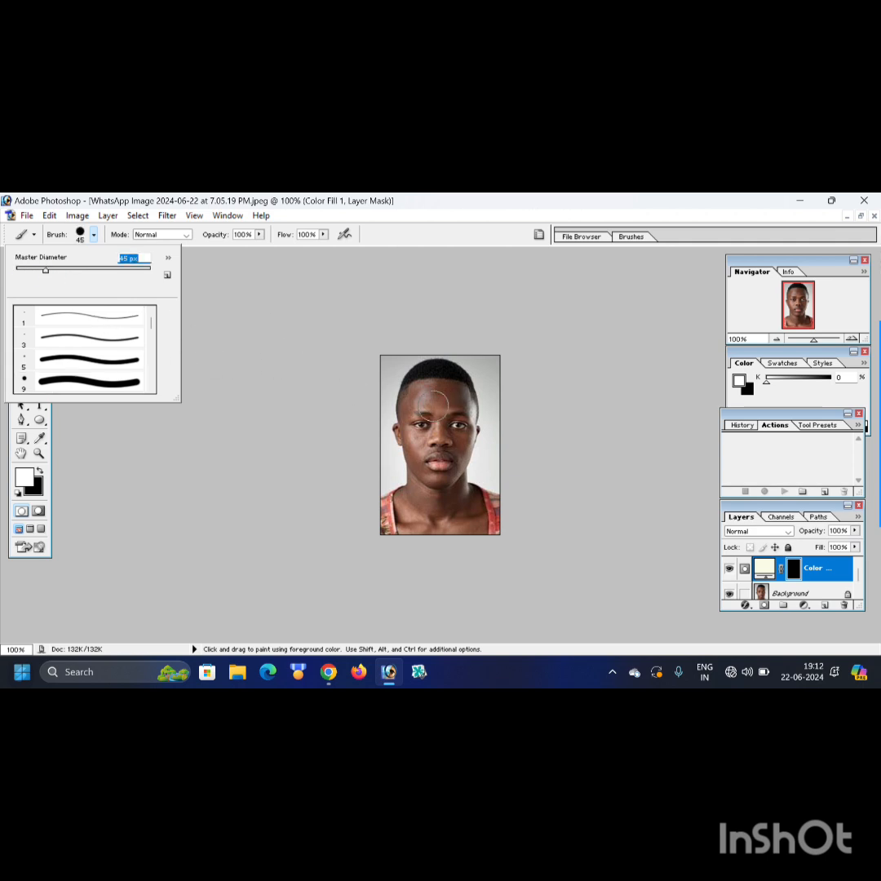
key("Return")
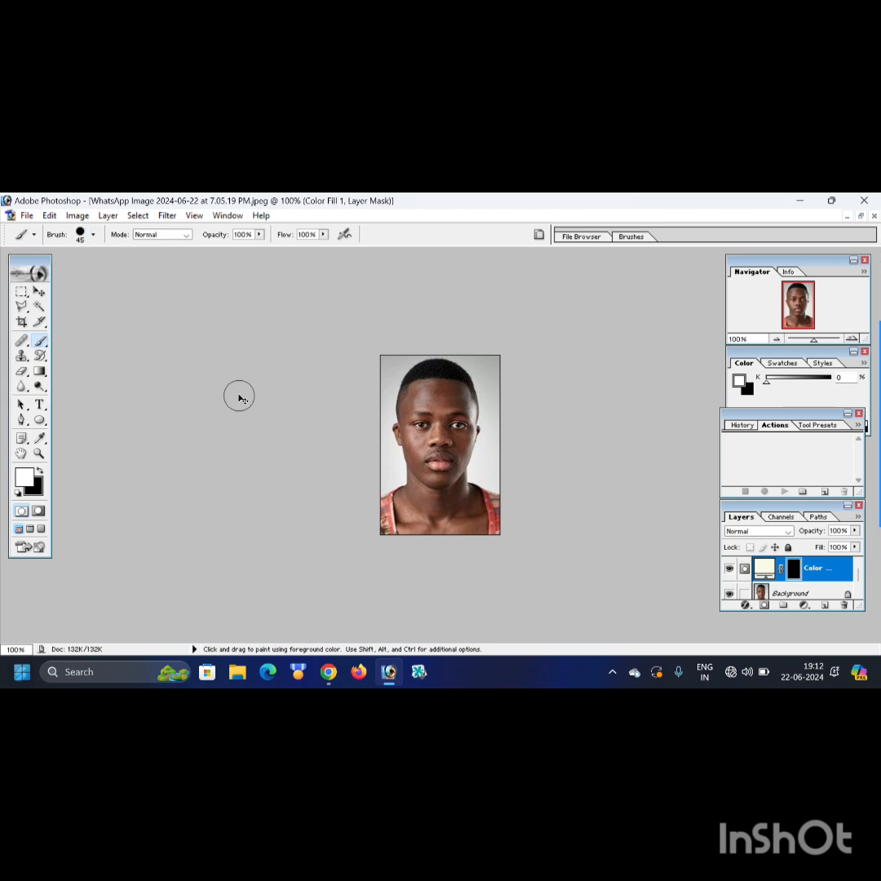
Paint white on the fill layer's mask over the man's face, ears, neck and upper chest
key("ctrl+plus")
key("ctrl+plus")
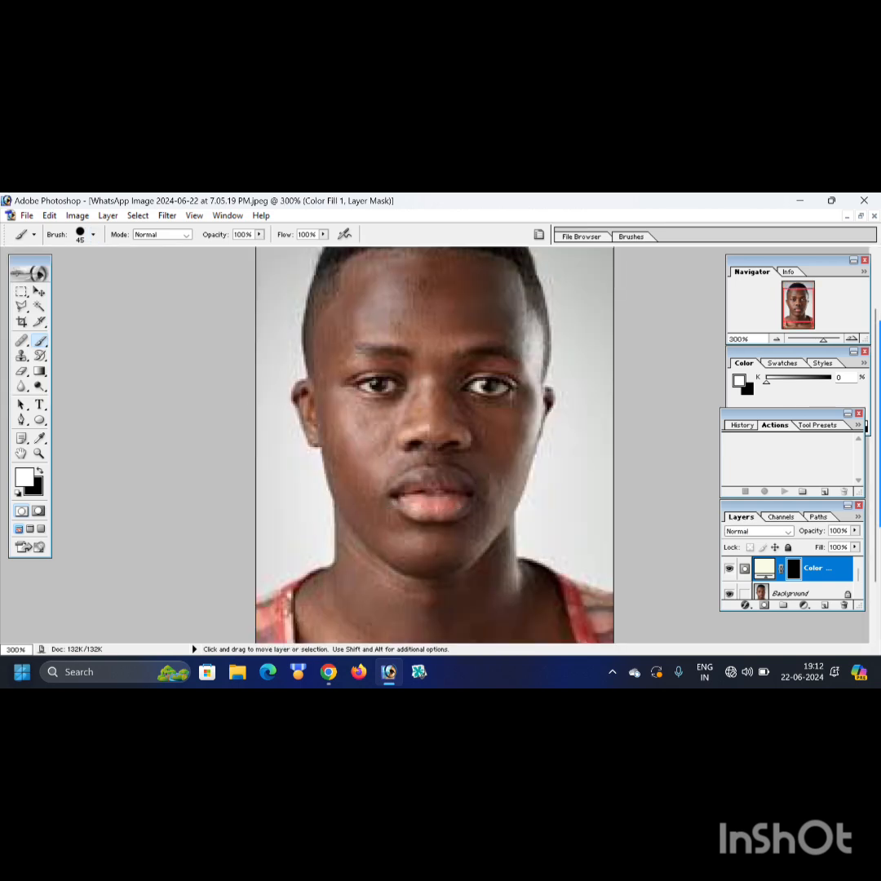
key("ctrl+minus")
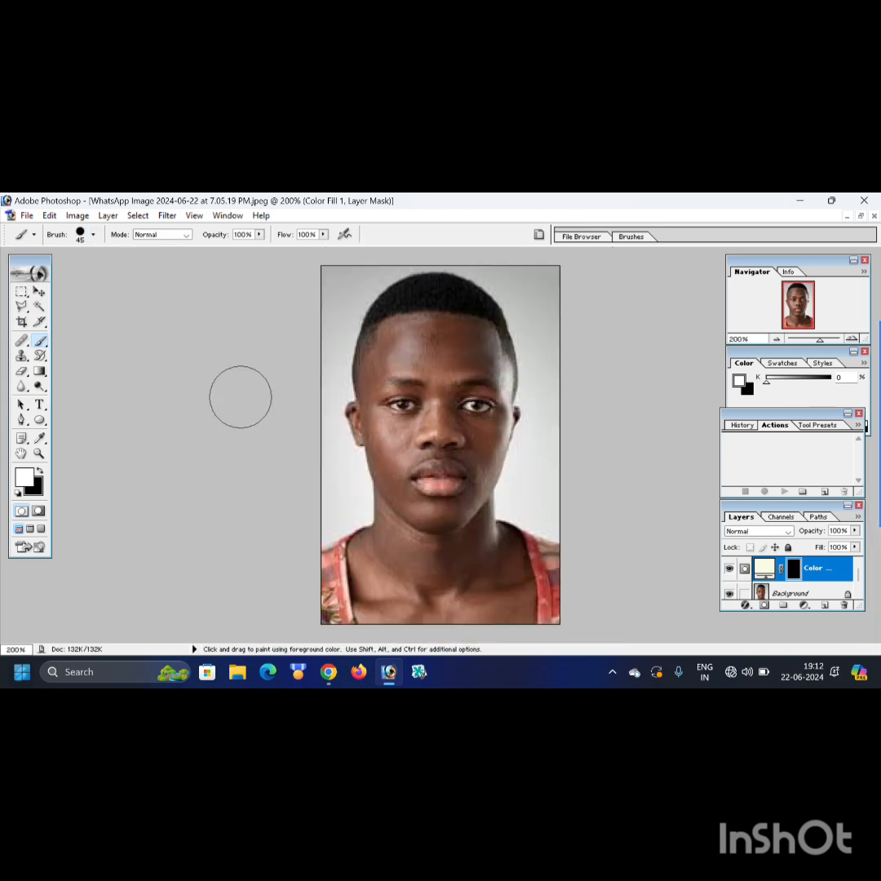
left_click(424, 350)
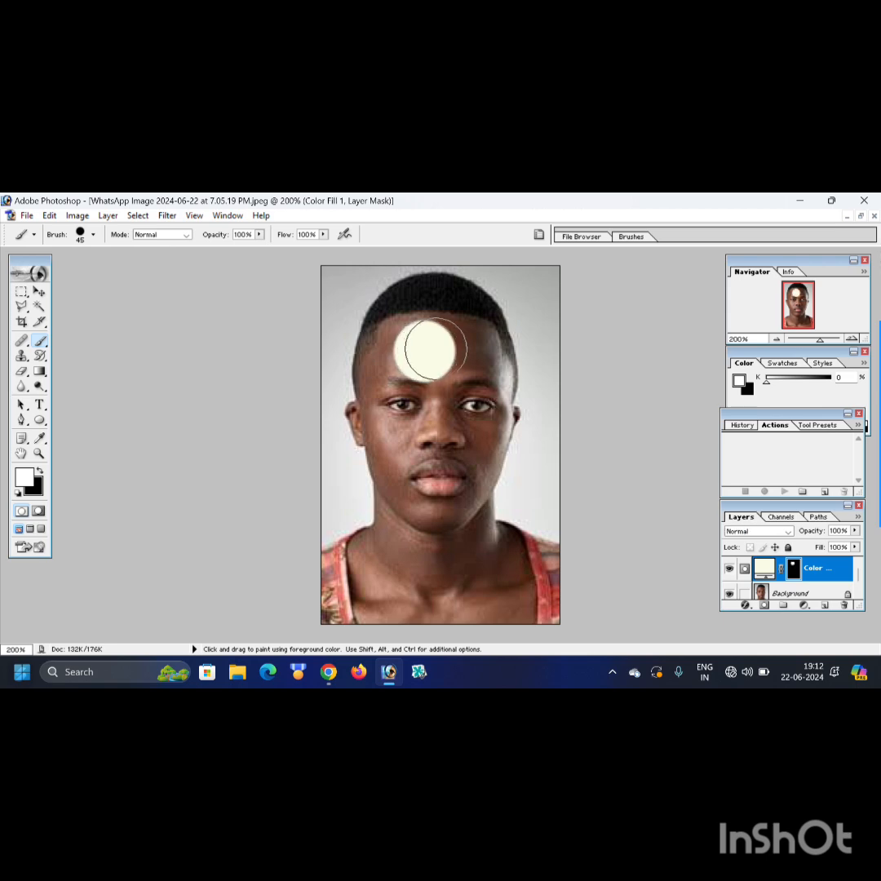
mouse_move(432, 345)
left_mouse_down()
mouse_move(490, 361)
mouse_move(496, 388)
mouse_move(483, 464)
mouse_move(460, 502)
mouse_move(417, 490)
mouse_move(460, 393)
mouse_move(407, 366)
mouse_move(410, 342)
mouse_move(396, 356)
mouse_move(375, 425)
mouse_move(372, 415)
mouse_move(391, 478)
mouse_move(393, 536)
mouse_move(379, 548)
mouse_move(375, 570)
mouse_move(385, 592)
mouse_move(490, 538)
mouse_move(501, 576)
mouse_move(470, 595)
mouse_move(471, 534)
left_mouse_up()
scroll(471, 534, "up", 2)
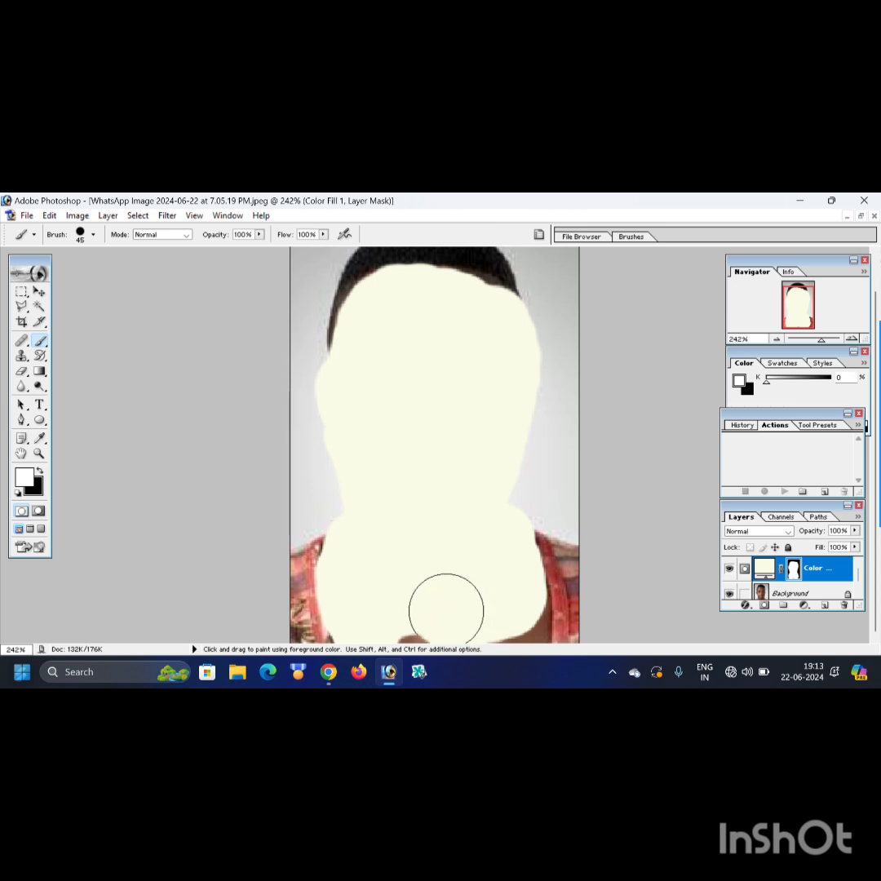
mouse_move(446, 611)
left_mouse_down()
mouse_move(370, 609)
mouse_move(362, 619)
left_mouse_up()
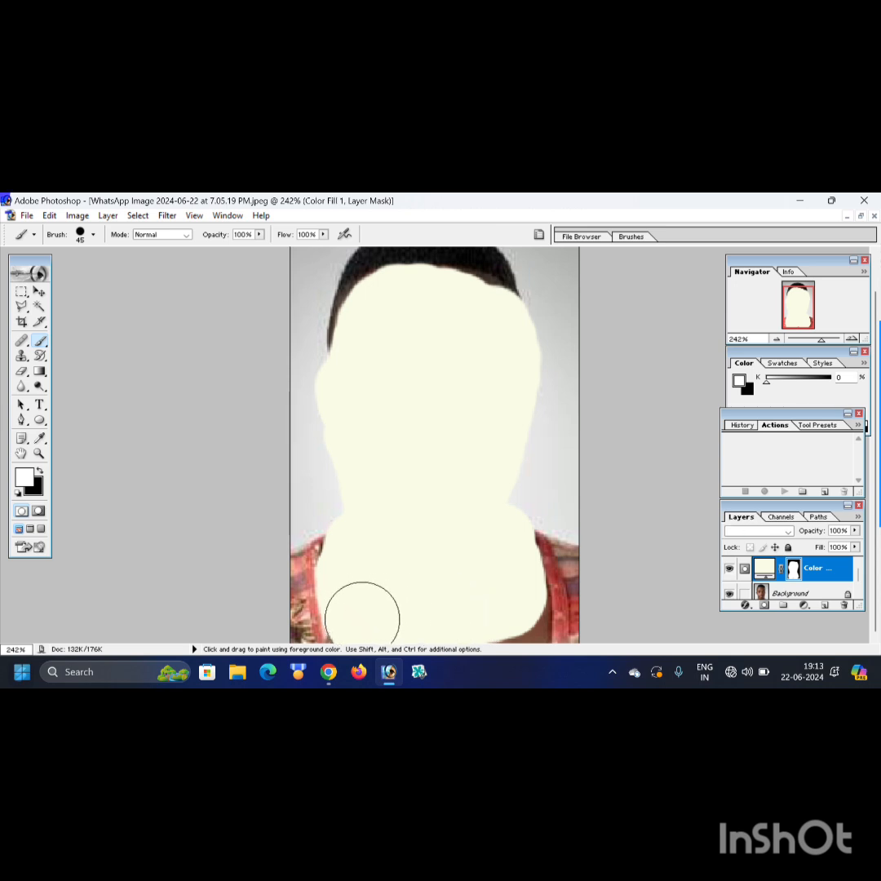
left_click_drag(436, 625, 507, 617)
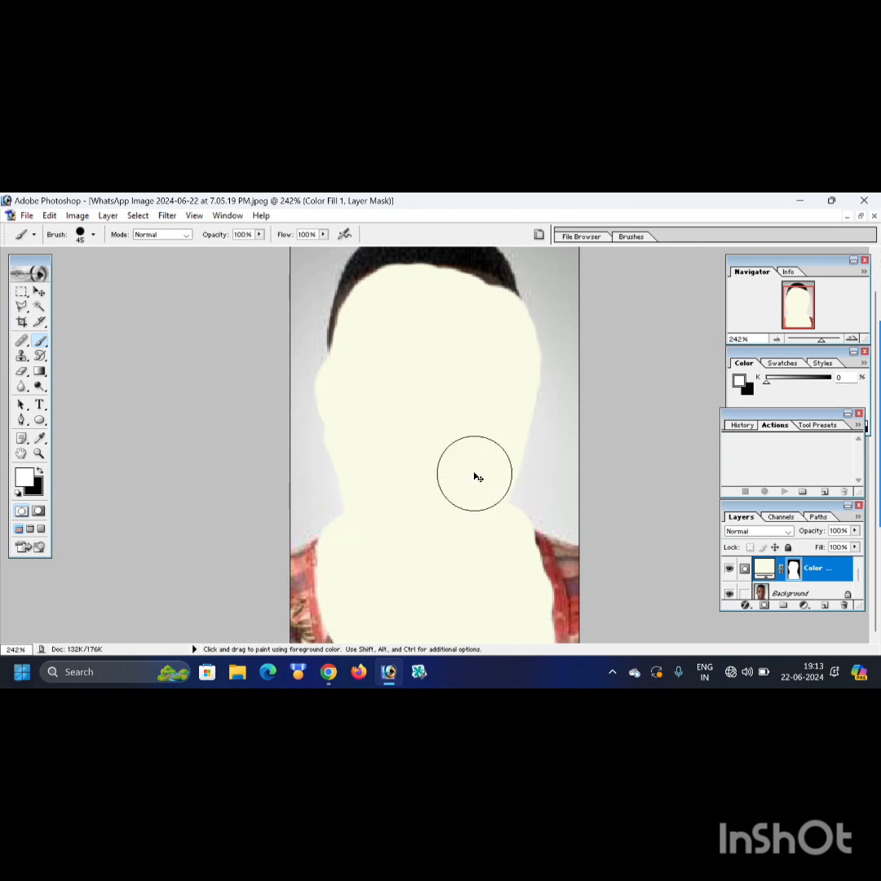
key("ctrl+minus")
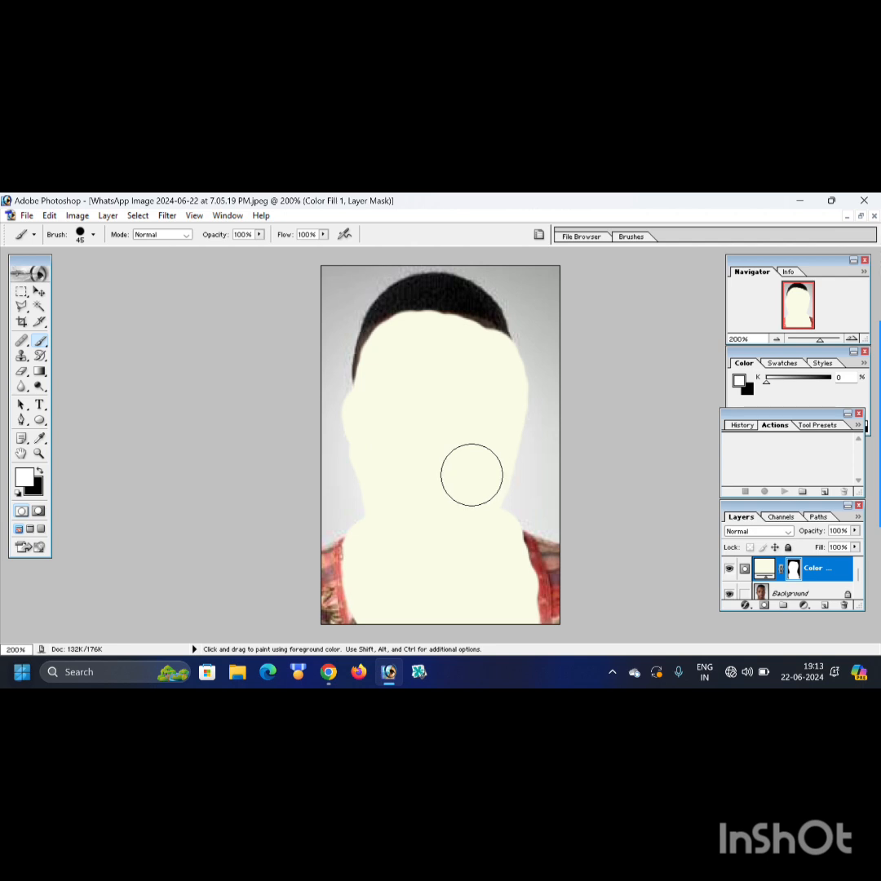
Set the colour fill layer's blending mode to Soft Light
left_click(39, 292)
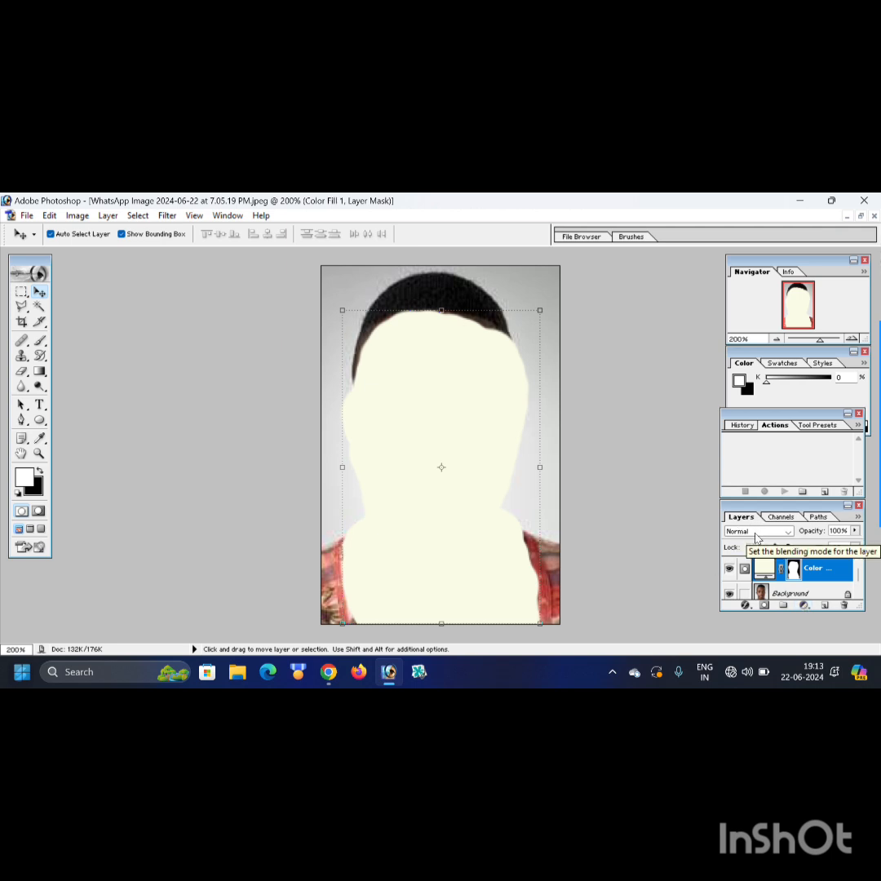
mouse_move(869, 447)
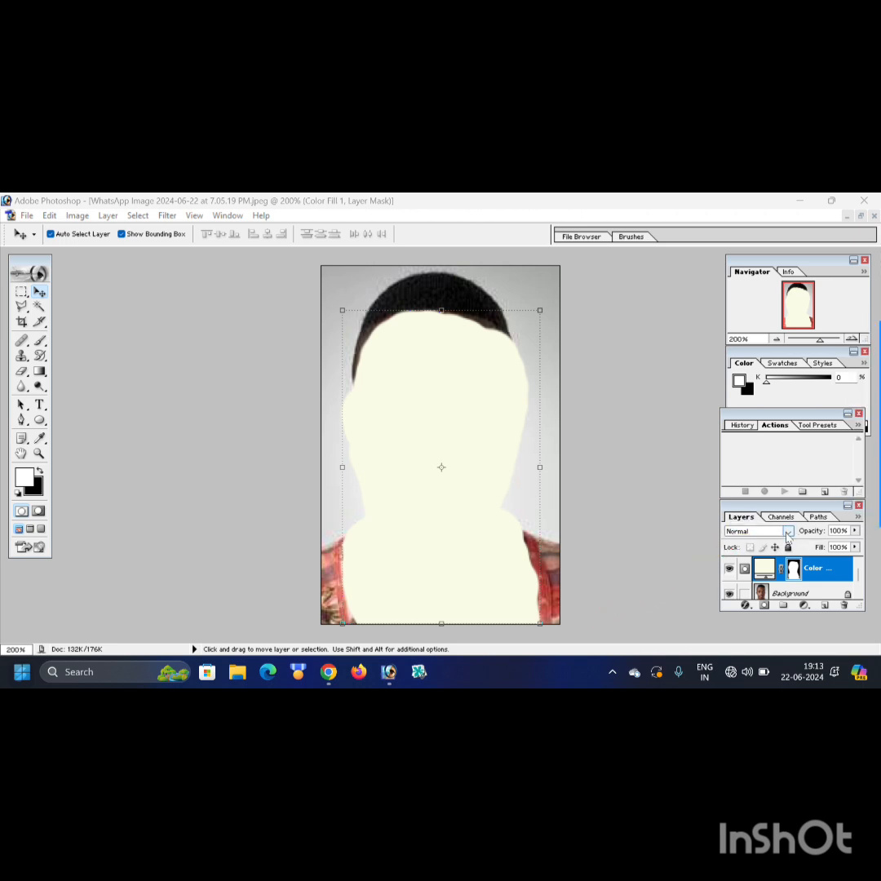
left_click(787, 532)
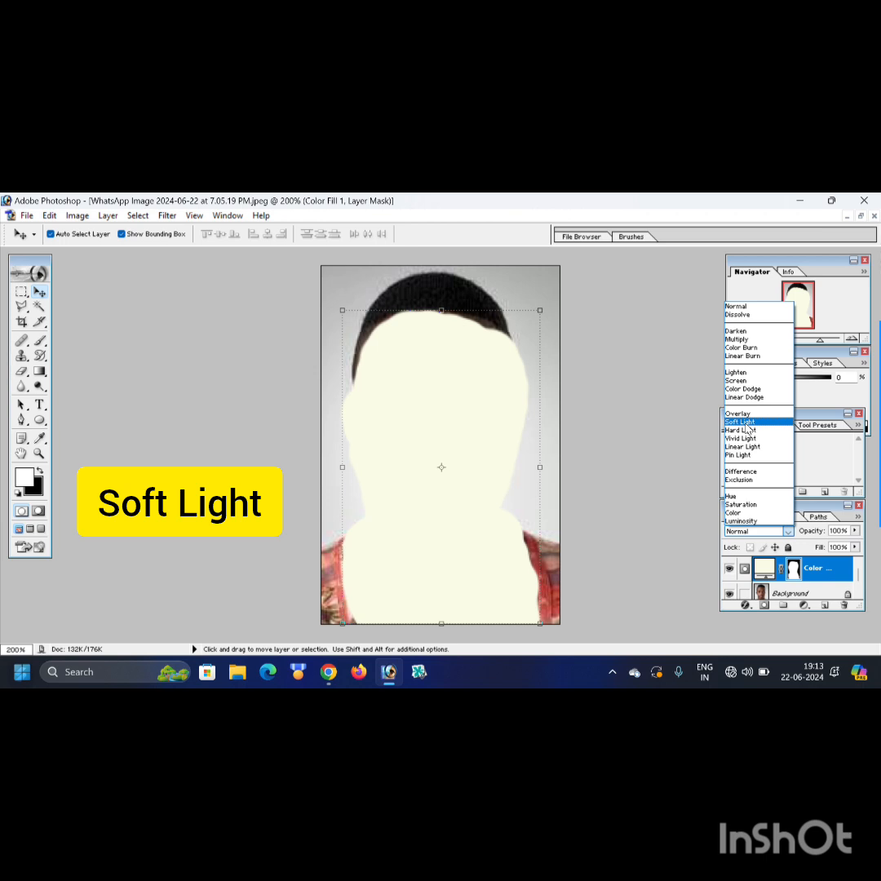
left_click(867, 450)
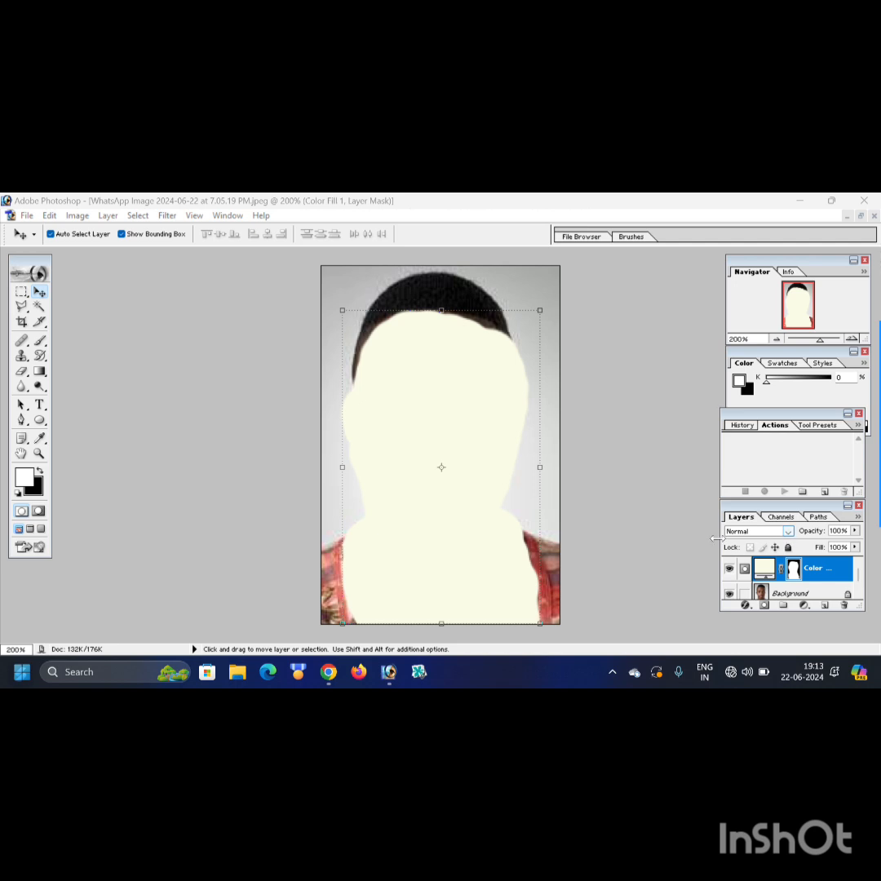
left_click(786, 531)
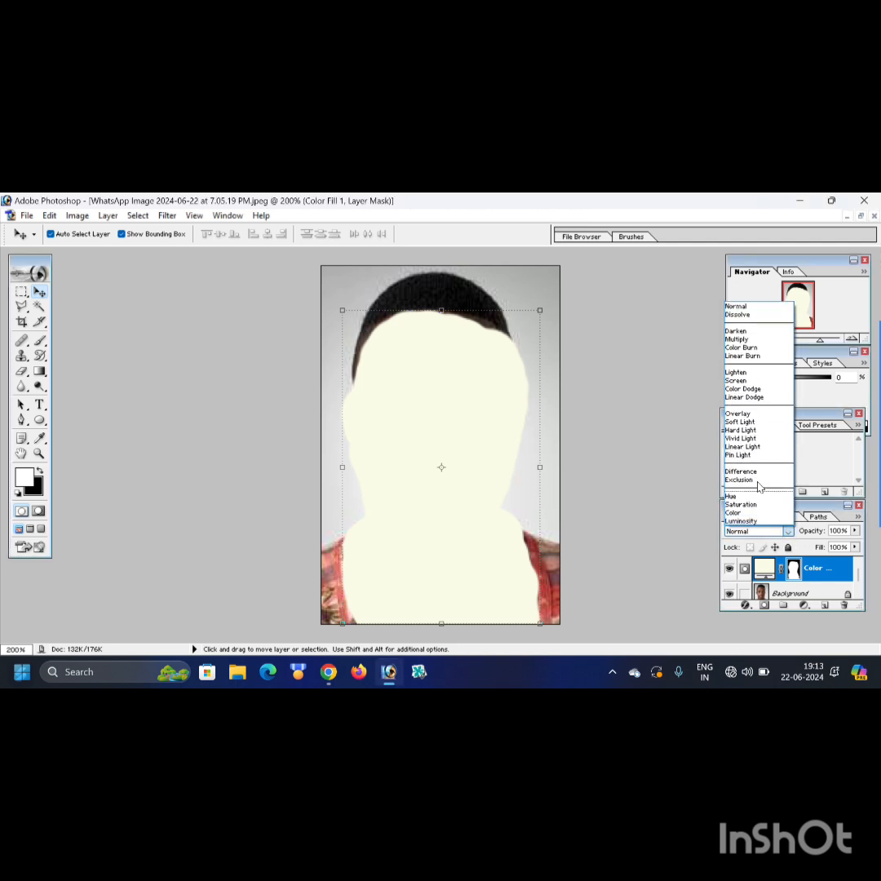
left_click(763, 423)
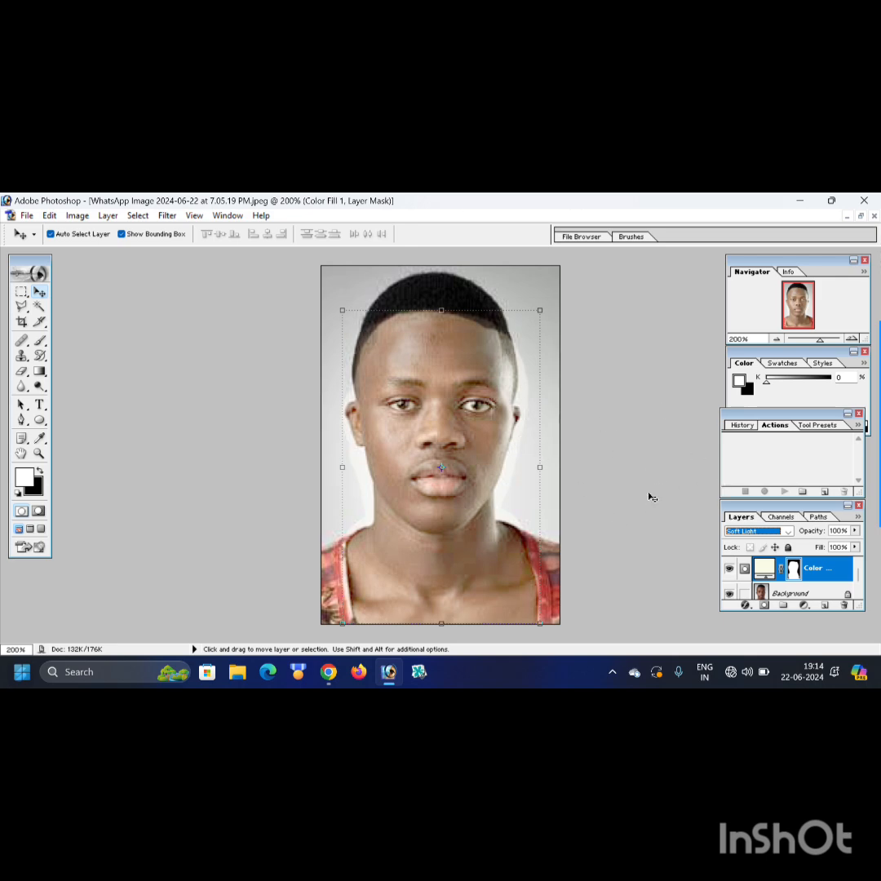
key("ctrl+minus")
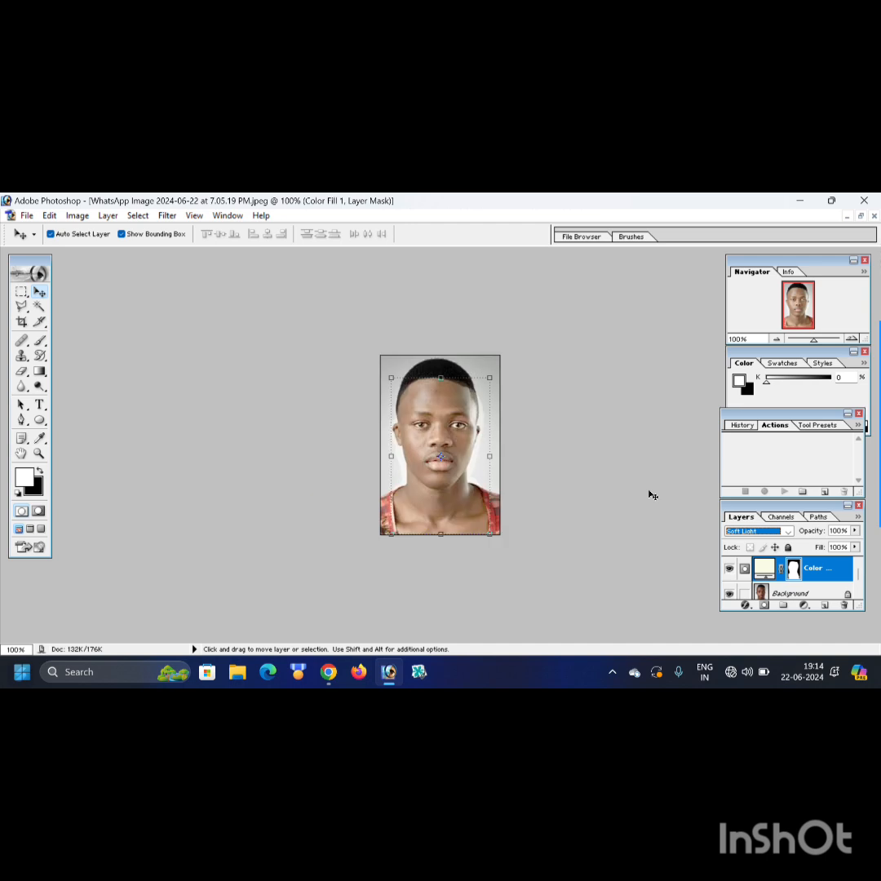
Duplicate the masked Soft Light colour fill layer
key("ctrl+j")
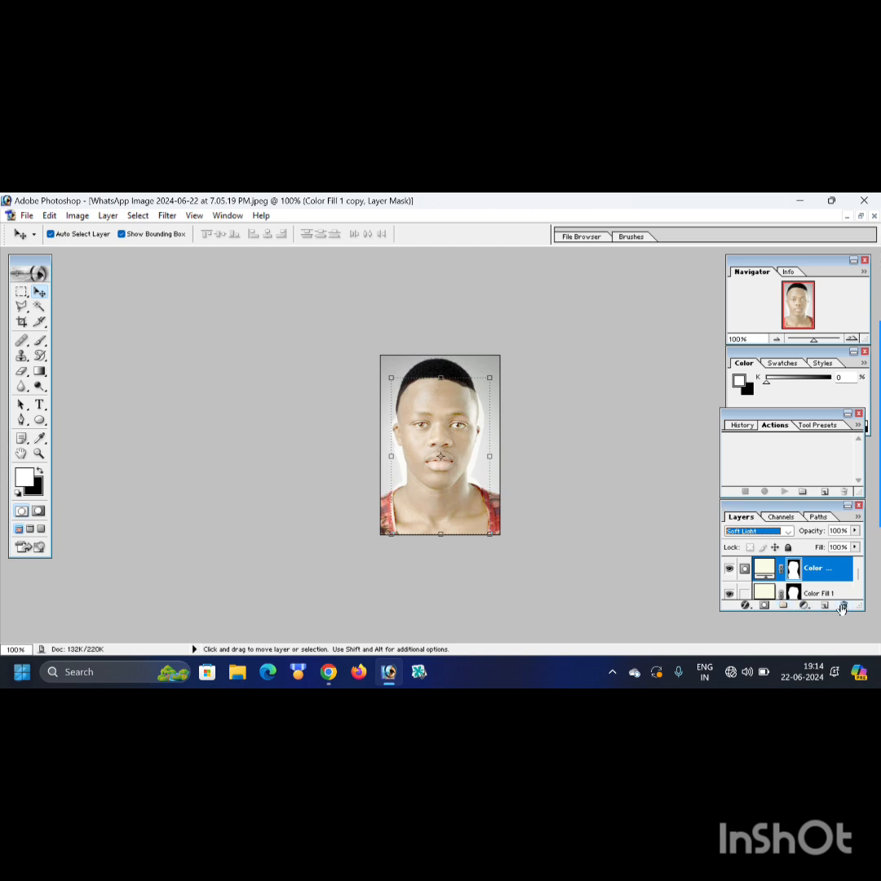
left_click(803, 606)
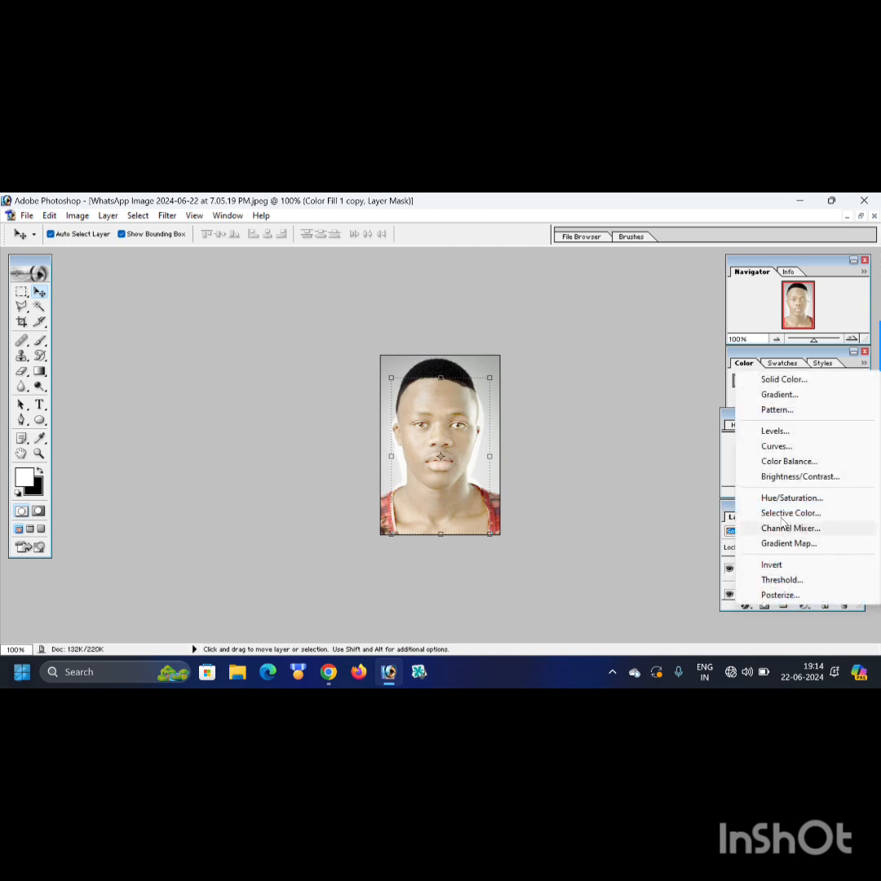
left_click(782, 461)
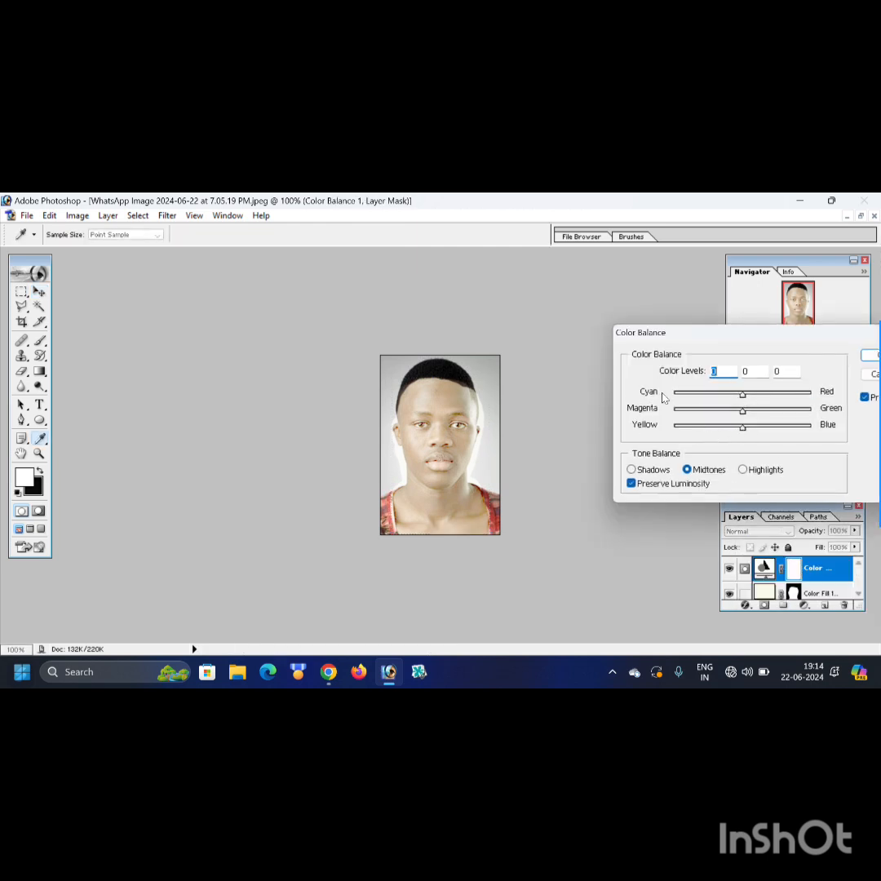
left_click_drag(743, 431, 782, 431)
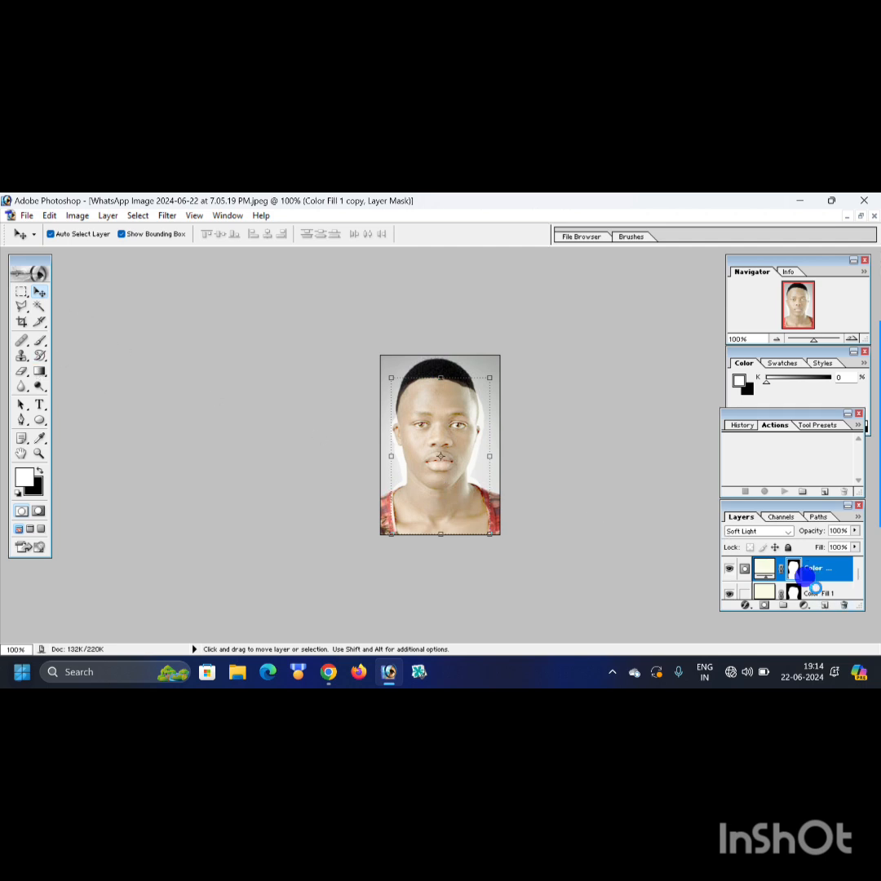
Load the duplicated fill layer's mask as a selection and add a Color Balance layer limited to it, shifting the midtones toward blue
left_click(796, 569, "ctrl")
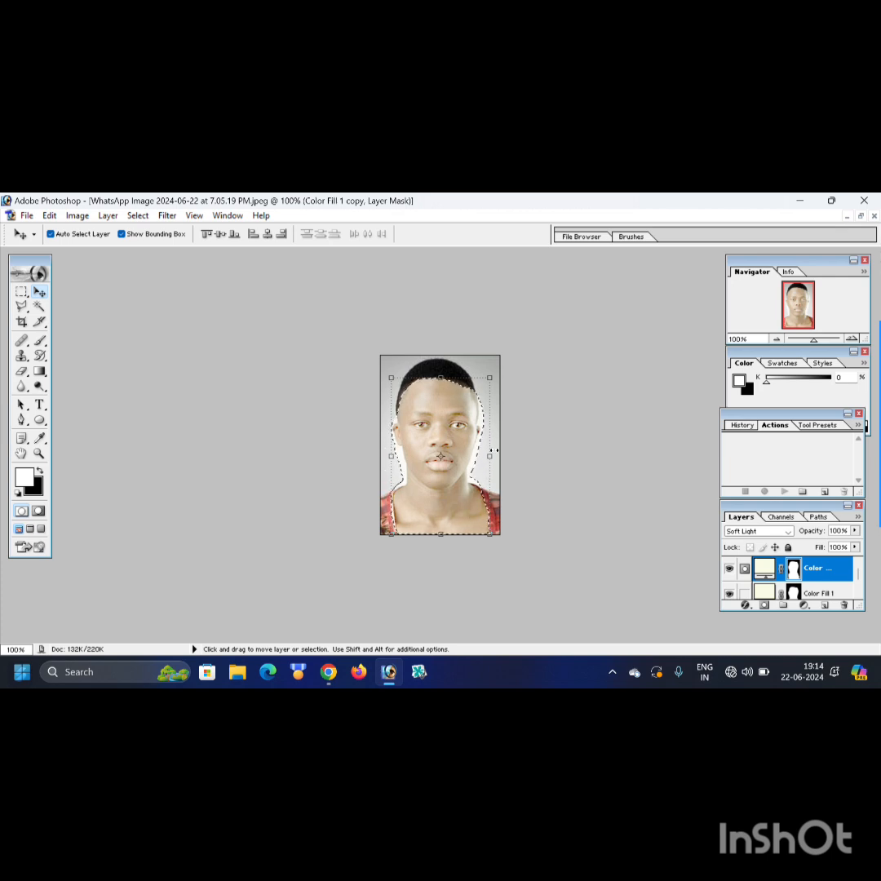
left_click(804, 607)
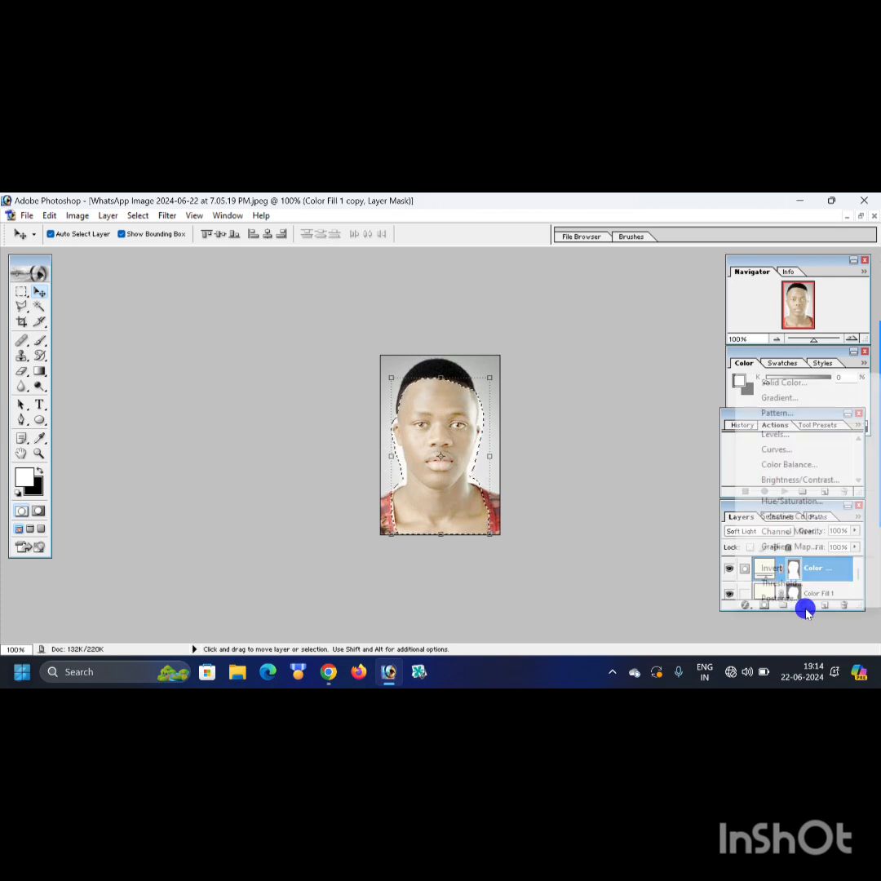
left_click(788, 464)
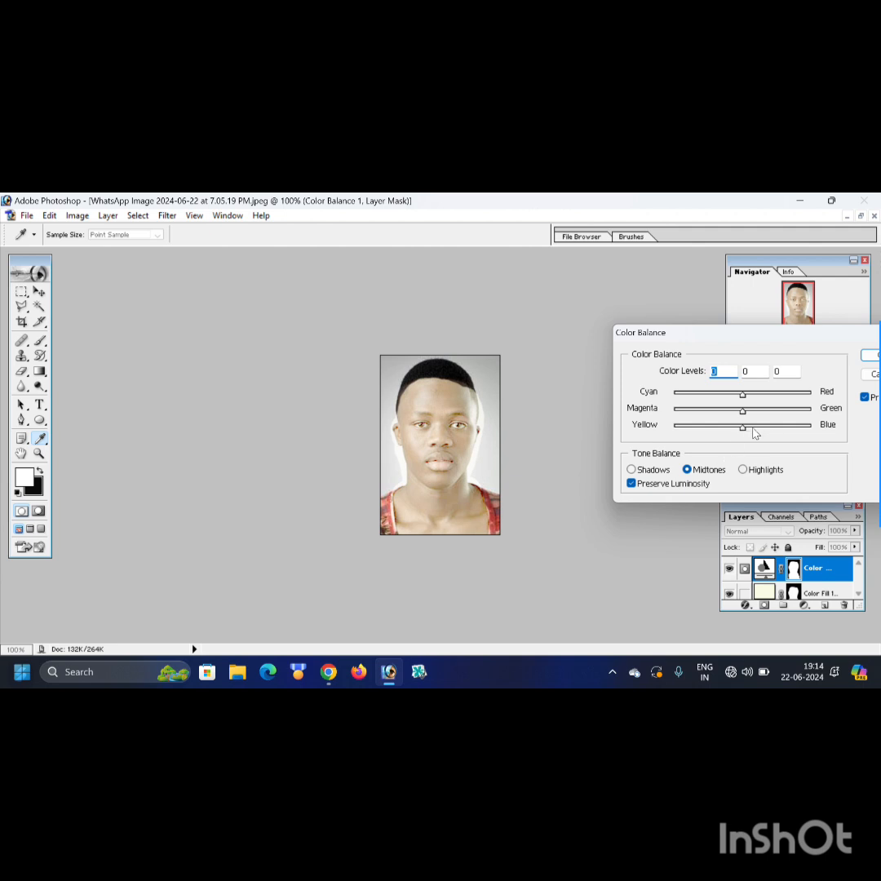
left_click_drag(742, 424, 778, 426)
key("Return")
key("v")
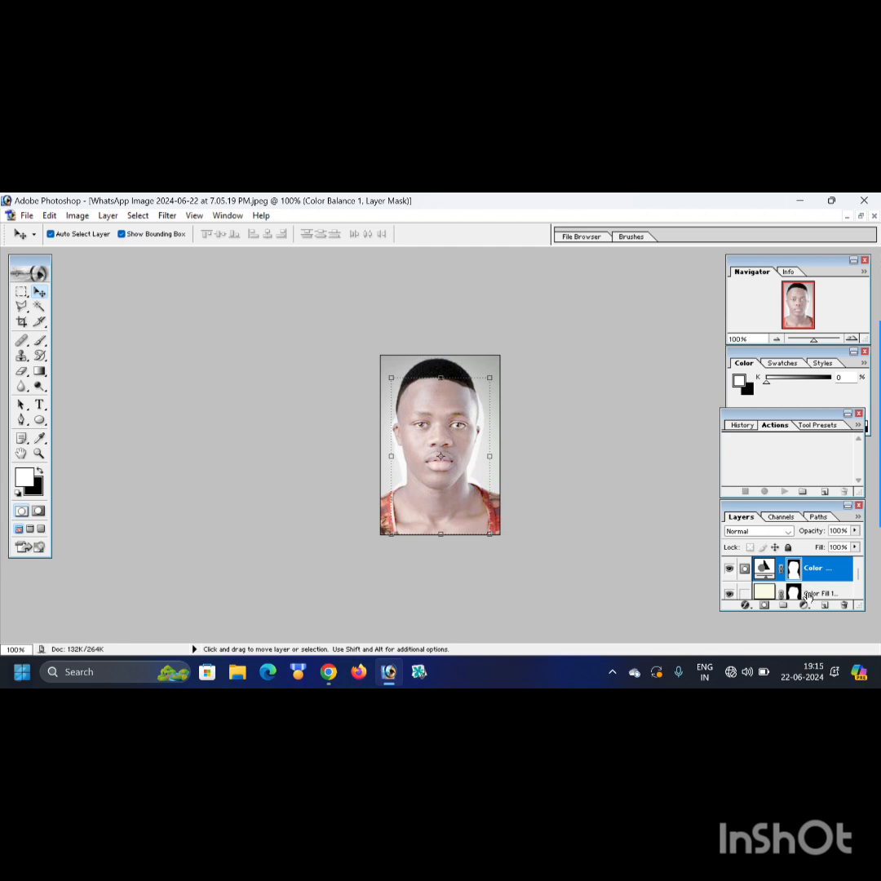
Change the duplicated fill layer's colour to the darker pale yellow E5E7BD
left_click(762, 594)
double_click(762, 594)
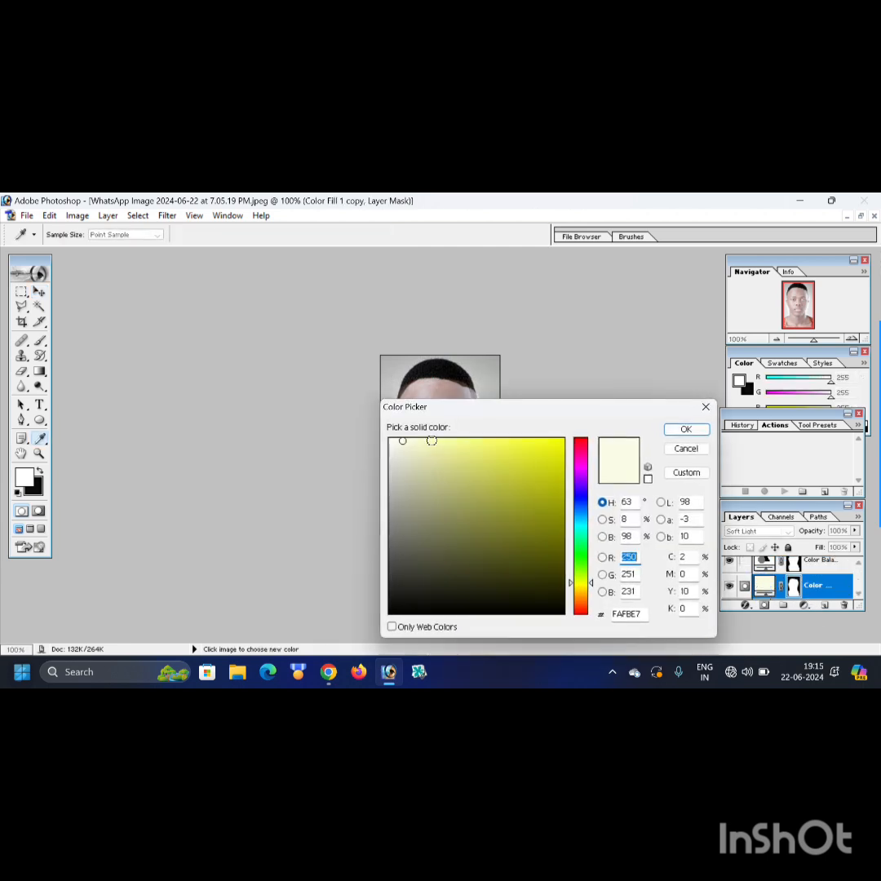
left_click_drag(477, 406, 652, 417)
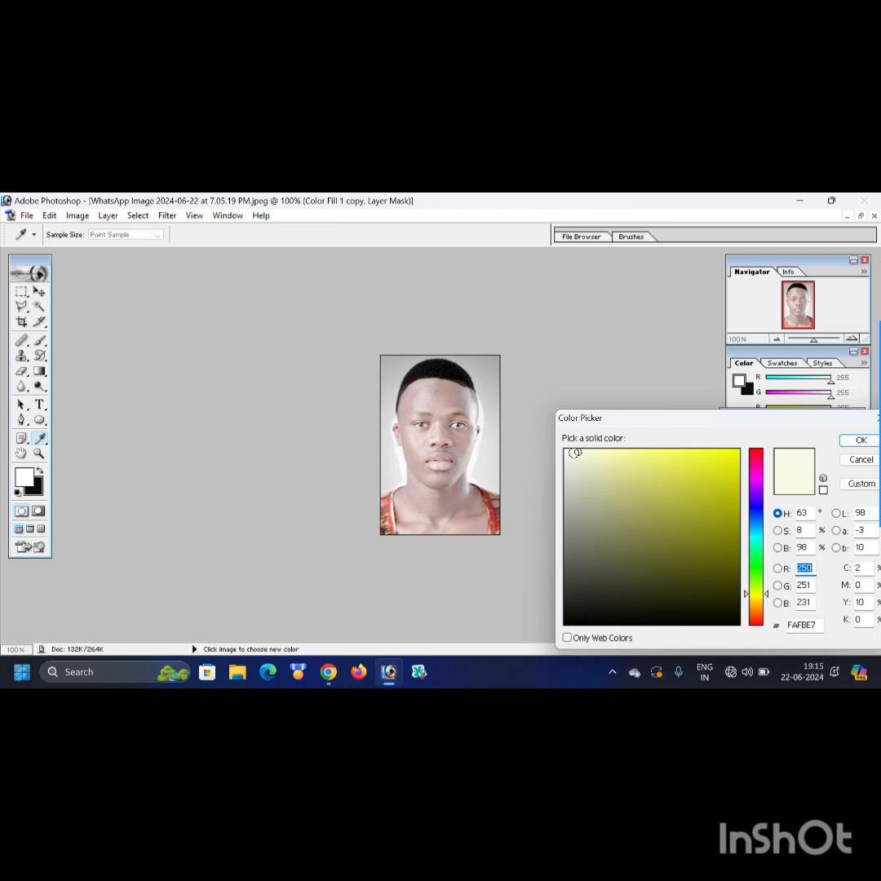
mouse_move(574, 451)
left_mouse_down()
mouse_move(572, 476)
mouse_move(570, 447)
mouse_move(595, 465)
left_mouse_up()
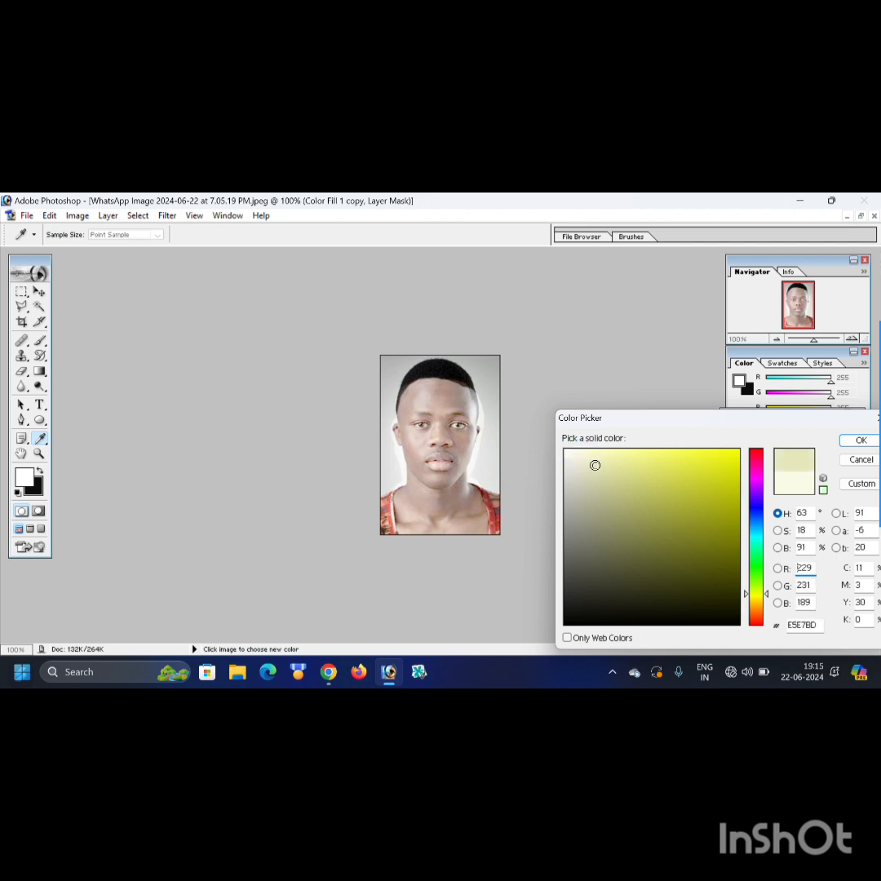
left_click(858, 441)
key("v")
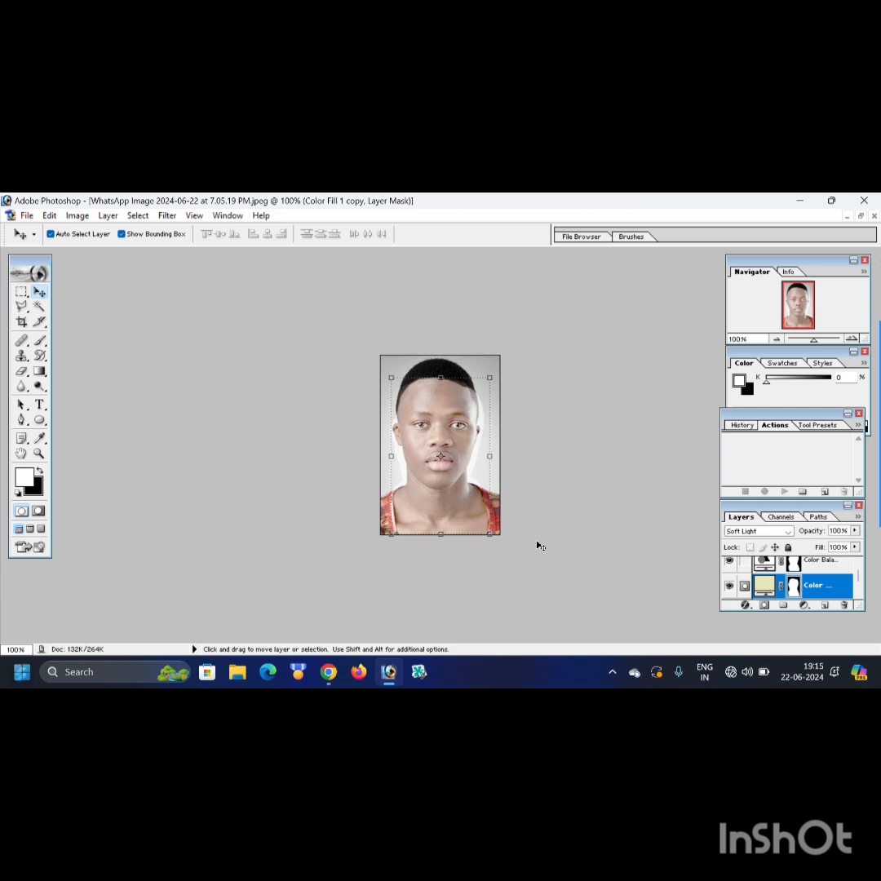
Add a Color Balance layer for the whole image directly above the duplicated fill, with the midtones' yellow-blue level at +21
left_click(803, 603)
left_click(788, 459)
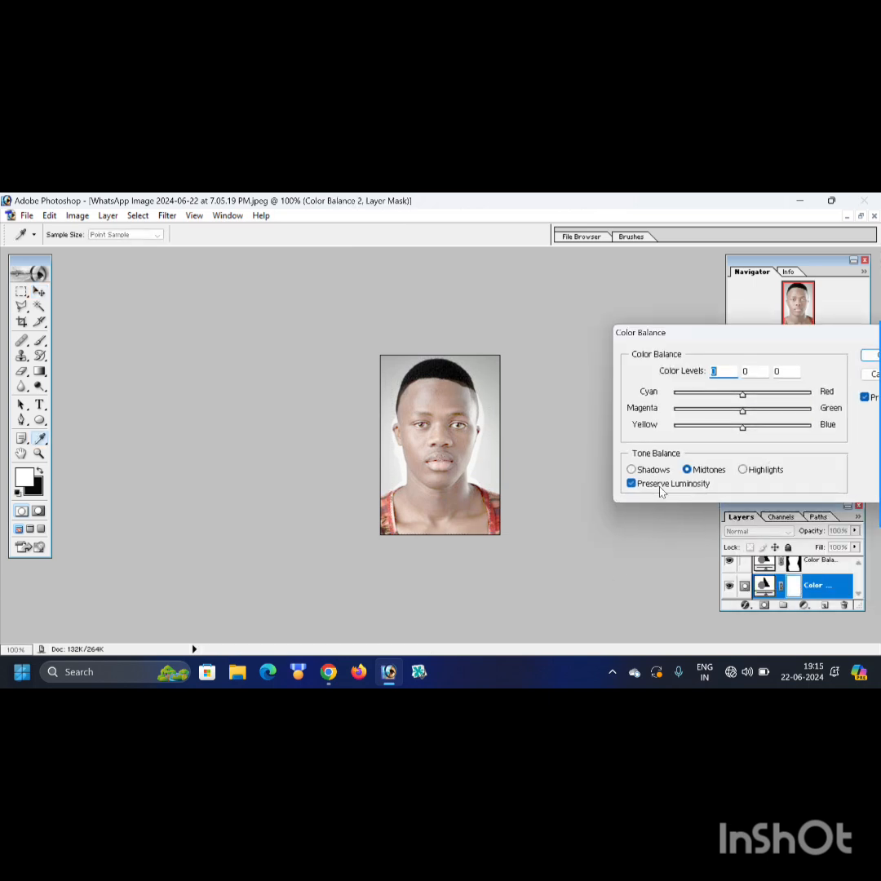
left_click_drag(743, 429, 757, 429)
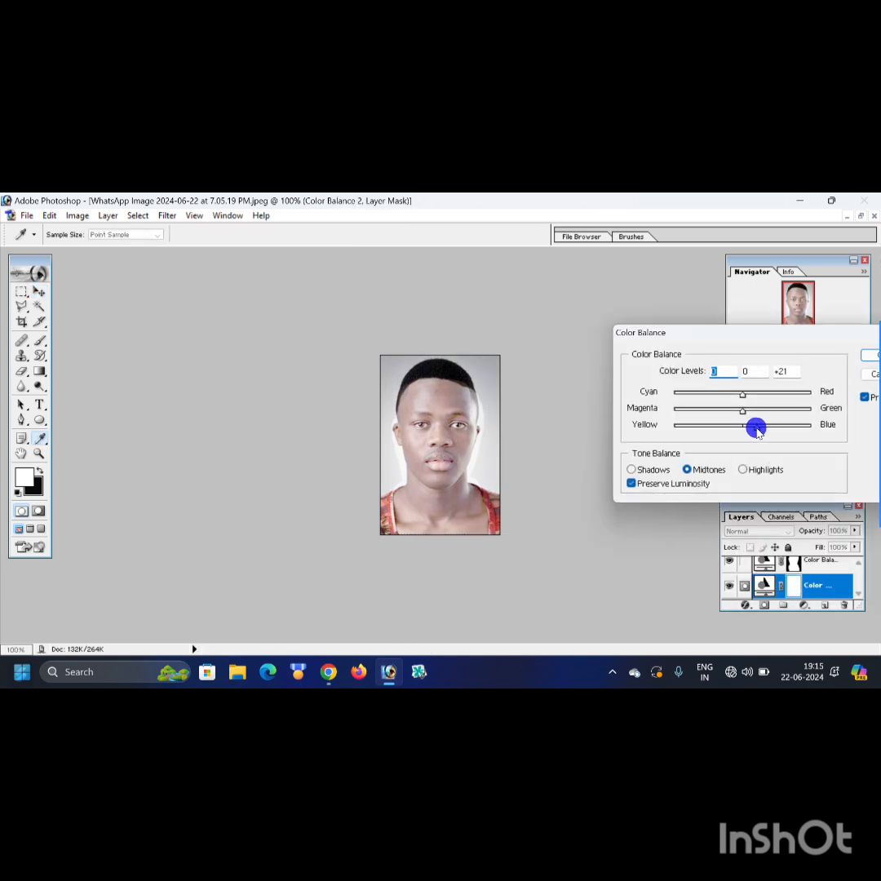
left_click(870, 356)
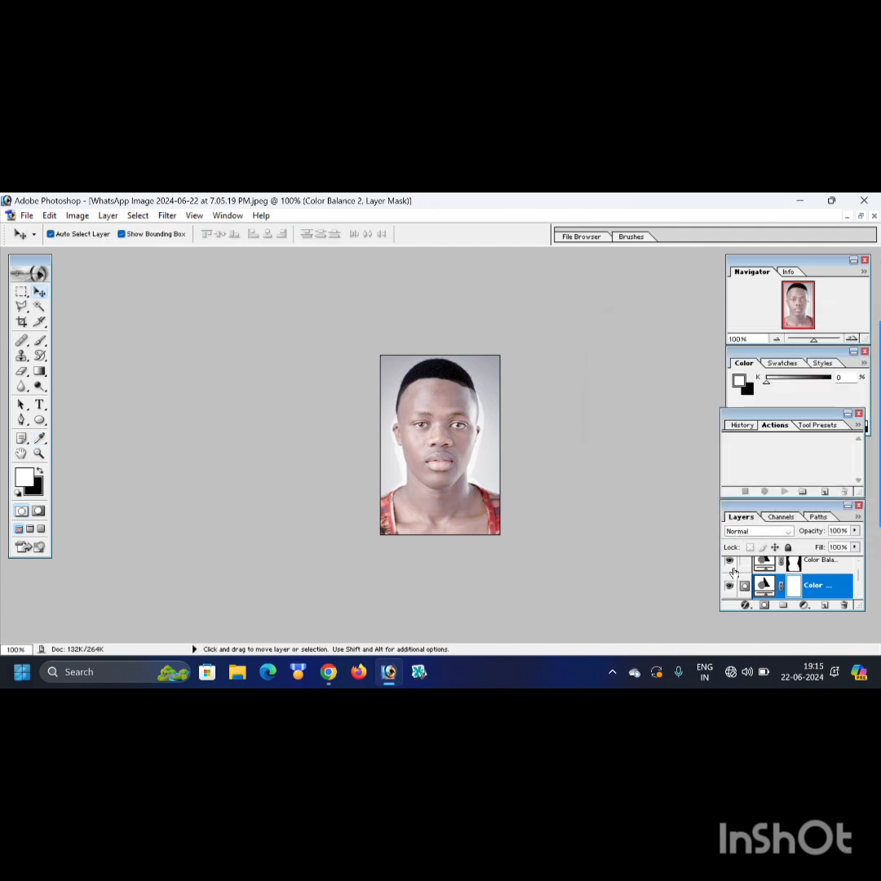
Compare the portrait with and without each Color Balance layer and the original colour fill by toggling their visibility
left_click(729, 562)
left_click(730, 562)
left_click(728, 585)
left_click(728, 585)
scroll(762, 573, "down", 2)
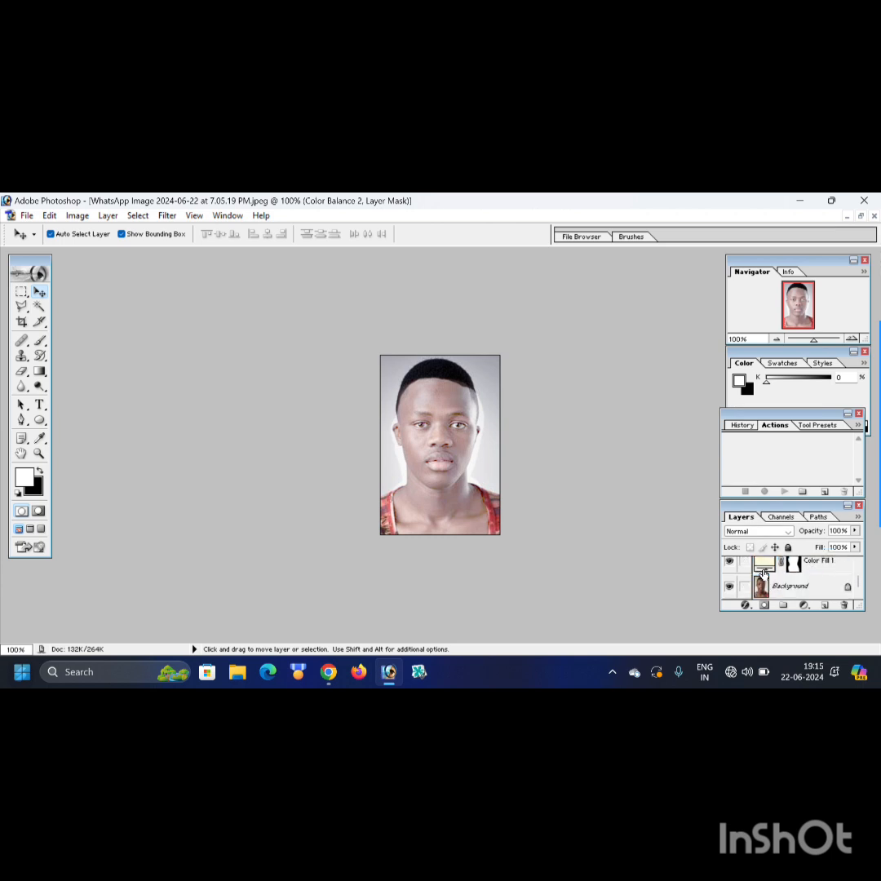
left_click(728, 561)
left_click(728, 561)
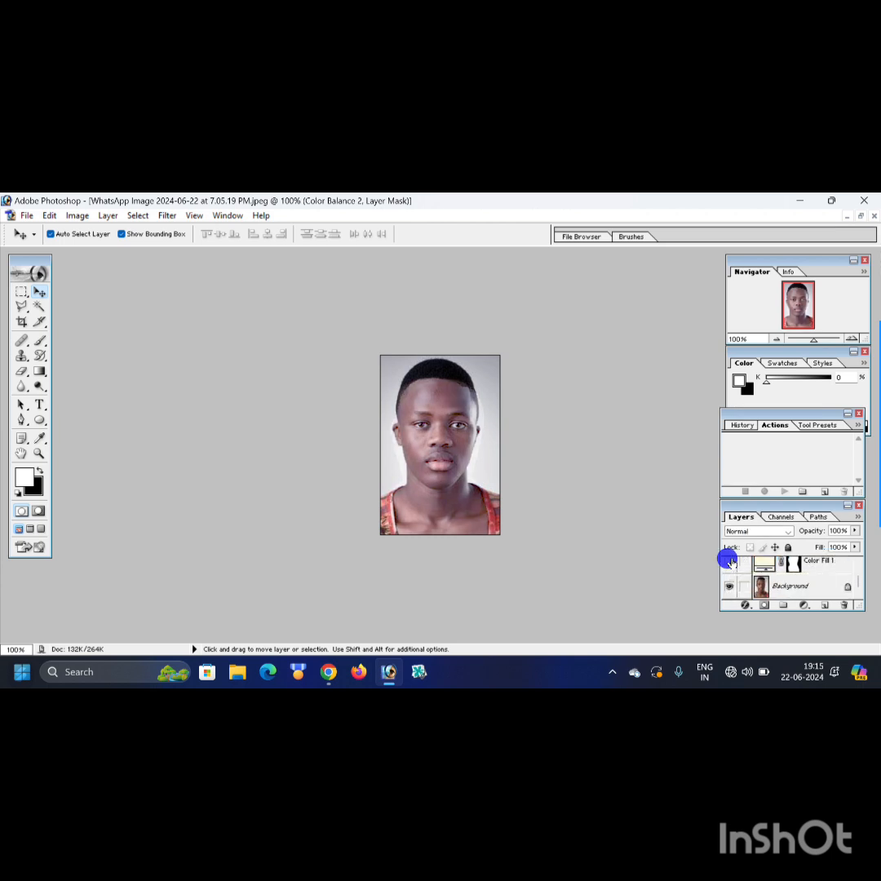
left_click(729, 561)
left_click(728, 561)
left_click(728, 562)
left_click(728, 561)
left_click(728, 562)
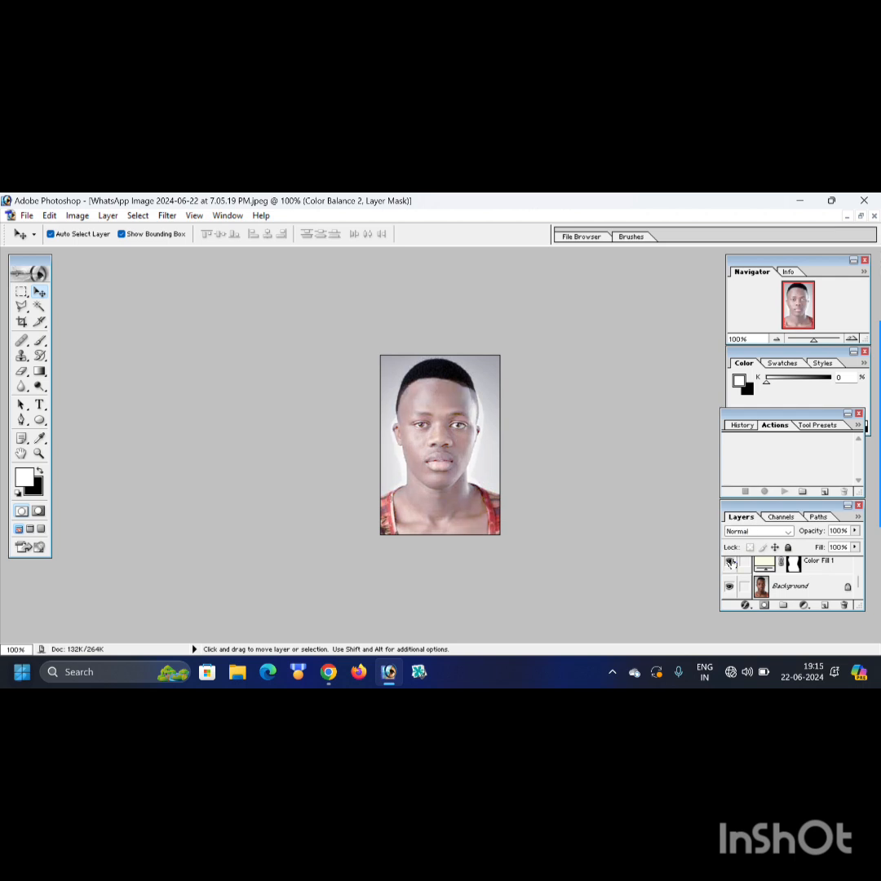